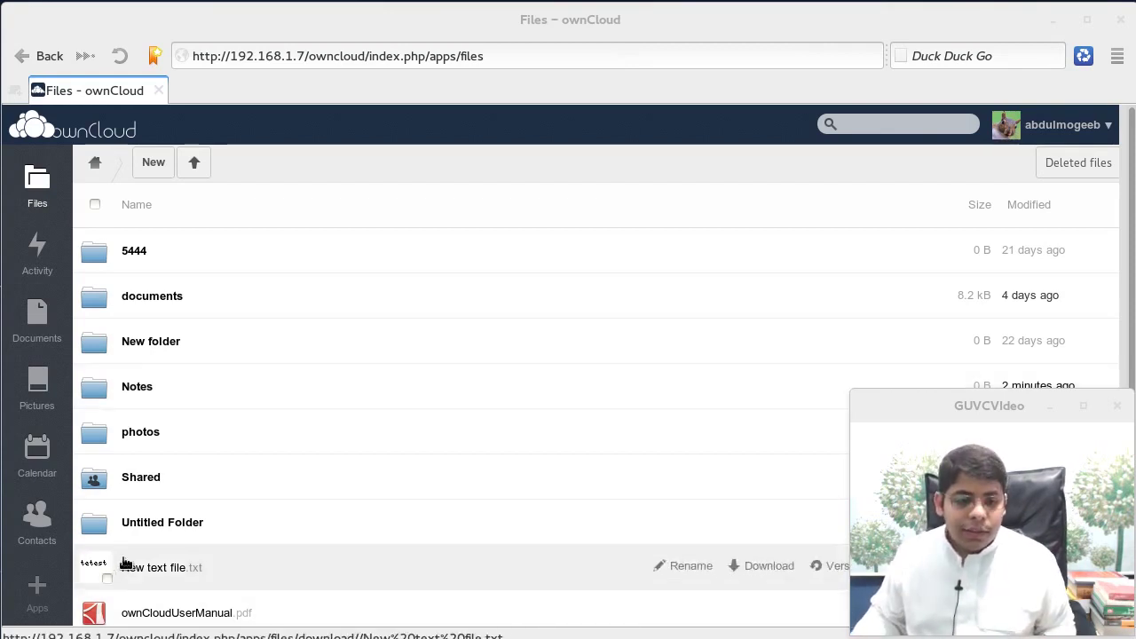
Open ownCloud's Apps management page from the left sidebar.
{"action": "left_click", "coordinate": [27, 594]}
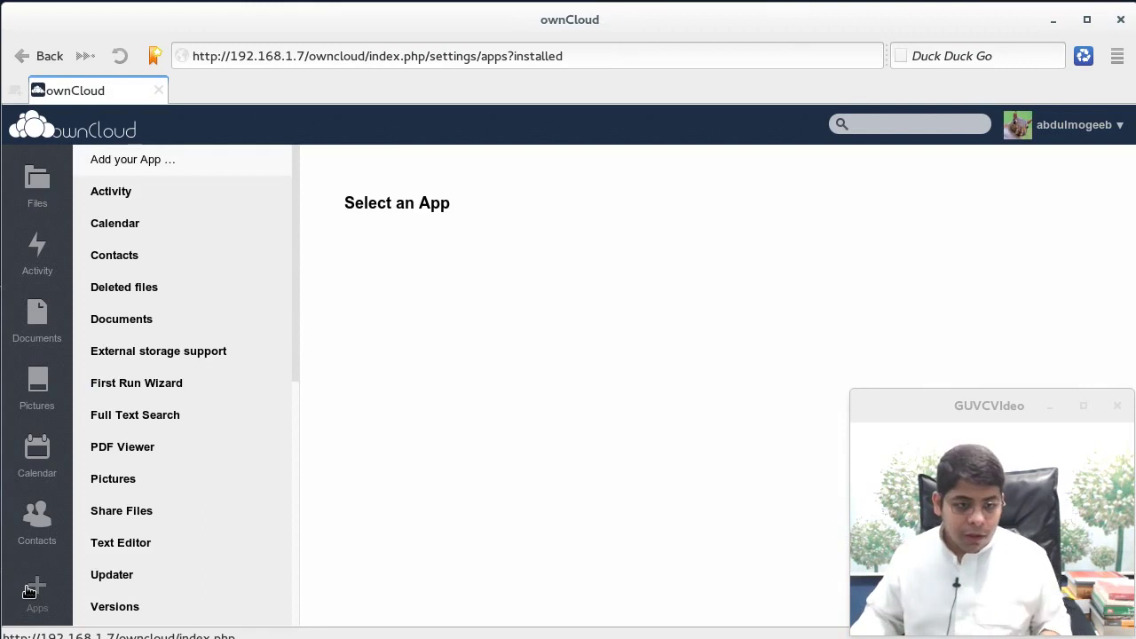
Find App Framework for ownCloud 6.0 (version 0.104) in the apps list and enable it.
{"action": "scroll", "coordinate": [61, 502], "scroll_direction": "down", "scroll_amount": 3}
{"action": "scroll", "coordinate": [129, 502], "scroll_direction": "down", "scroll_amount": 4}
{"action": "scroll", "coordinate": [129, 502], "scroll_direction": "down", "scroll_amount": 1}
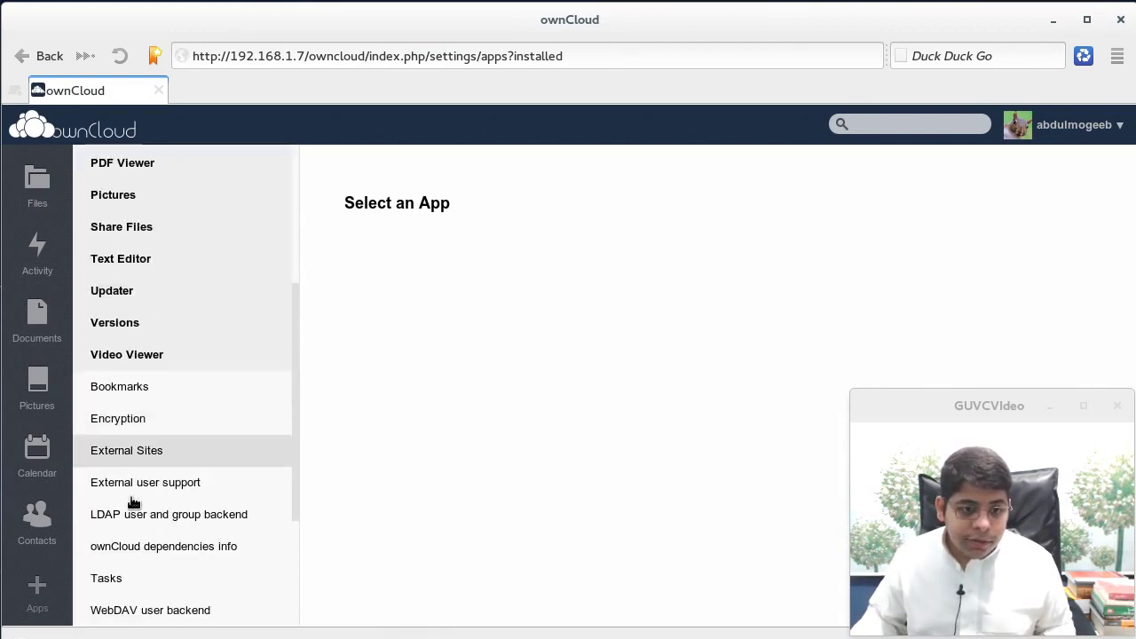
{"action": "scroll", "coordinate": [131, 504], "scroll_direction": "down", "scroll_amount": 2}
{"action": "scroll", "coordinate": [142, 519], "scroll_direction": "down", "scroll_amount": 1}
{"action": "left_click", "coordinate": [153, 538]}
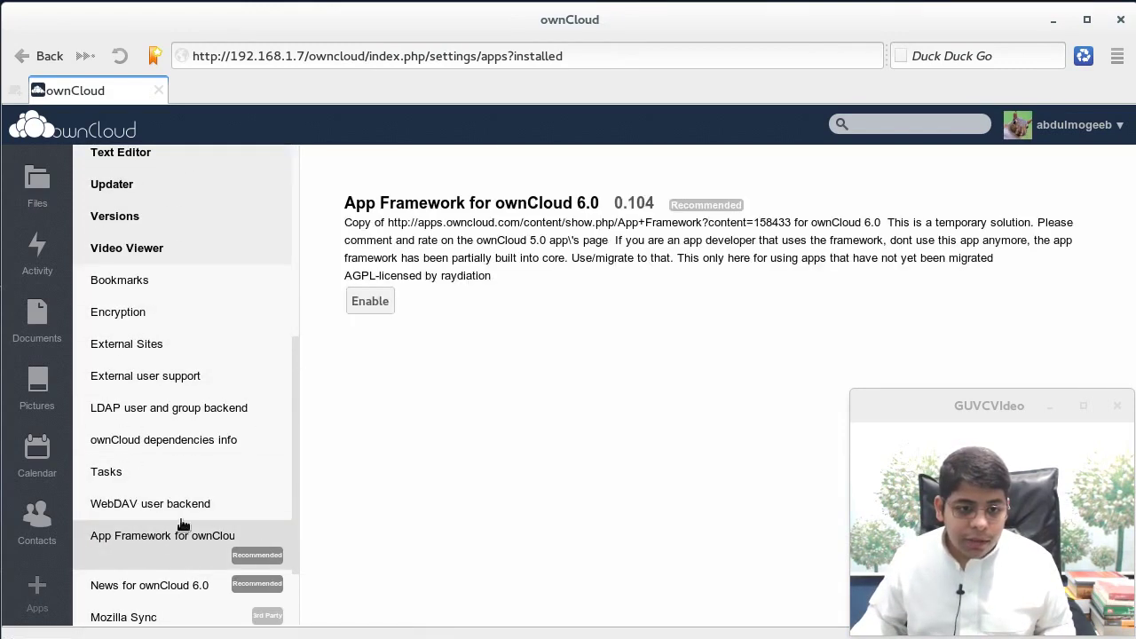
{"action": "left_click", "coordinate": [366, 303]}
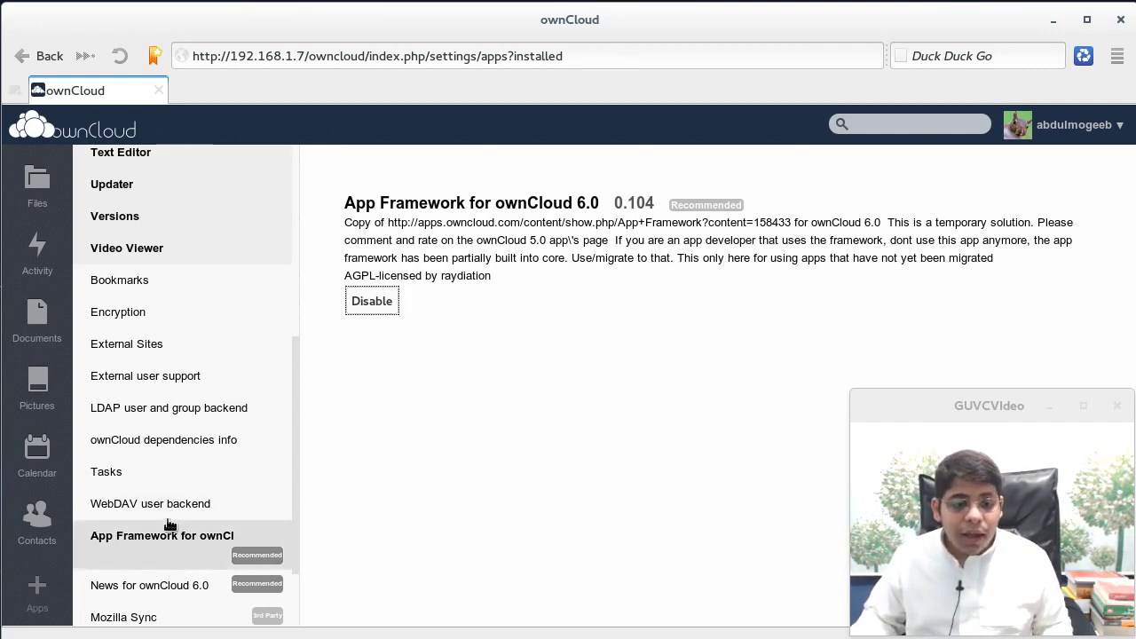
{"action": "scroll", "coordinate": [169, 523], "scroll_direction": "down", "scroll_amount": 1}
Enable the Notes 0.6 app and wait until its action reads Disable.
{"action": "left_click", "coordinate": [168, 606]}
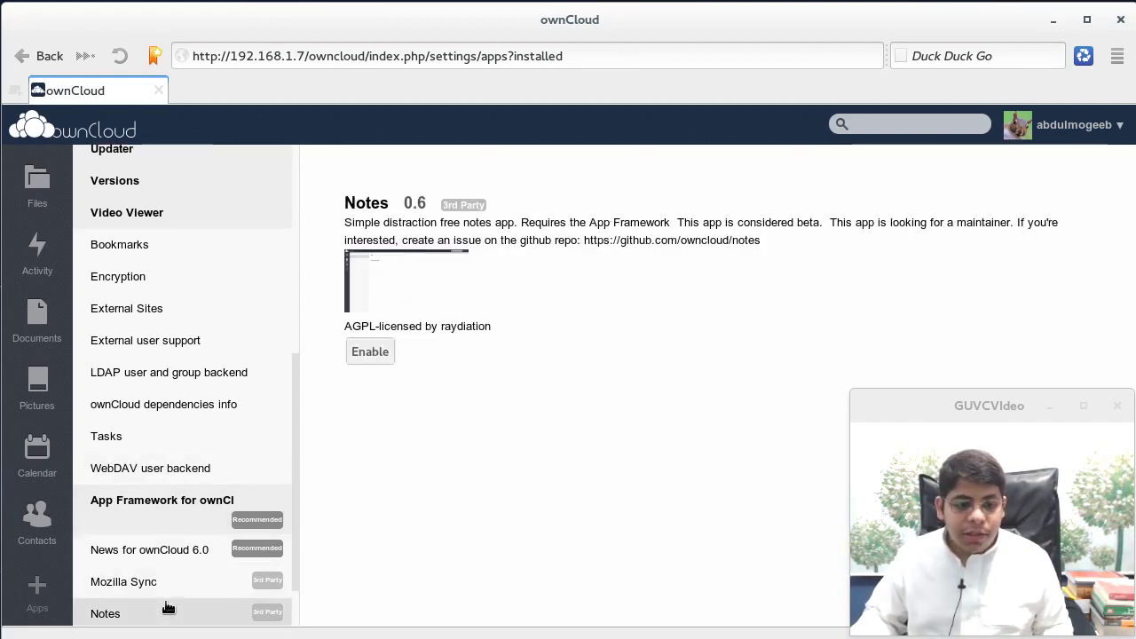
{"action": "left_click", "coordinate": [368, 354]}
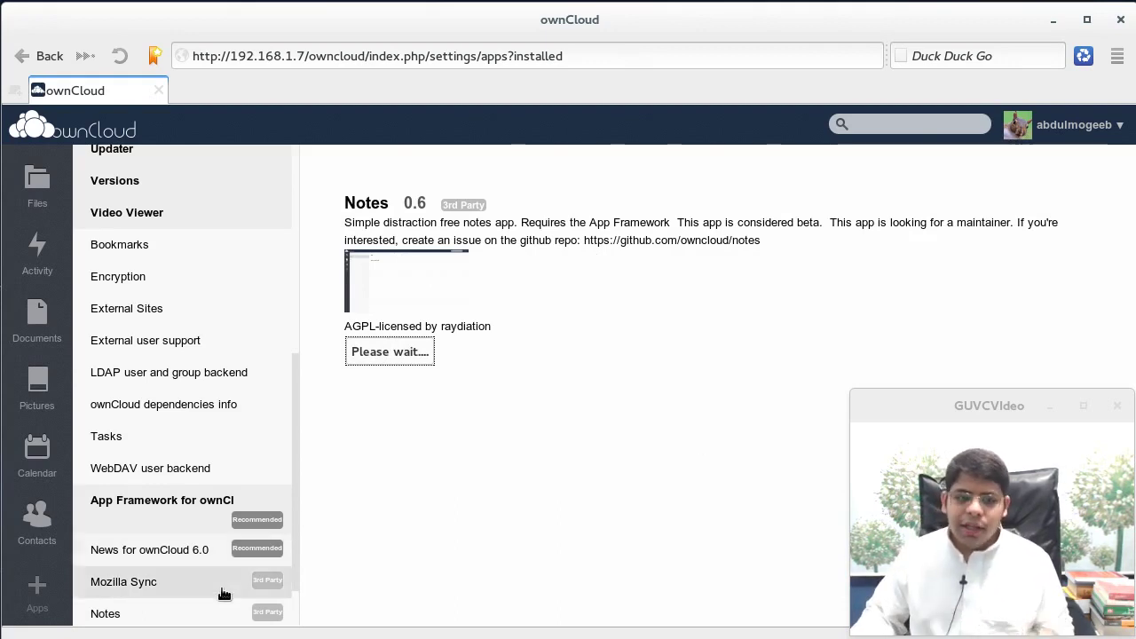
{"action": "scroll", "coordinate": [222, 599], "scroll_direction": "down", "scroll_amount": 2}
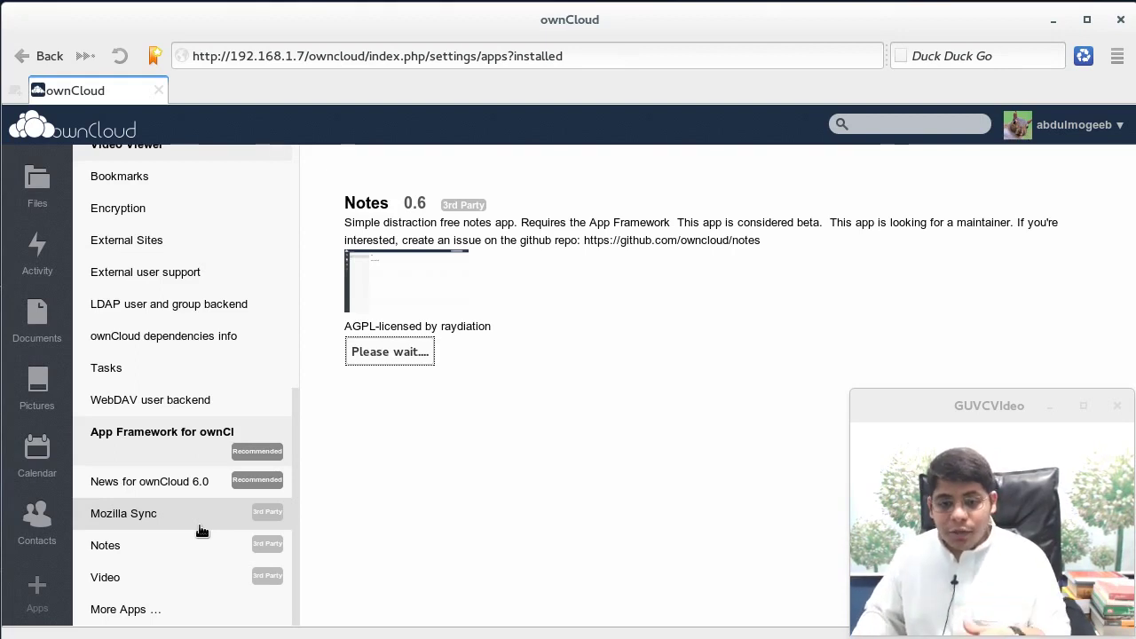
{"action": "scroll", "coordinate": [200, 528], "scroll_direction": "up", "scroll_amount": 3}
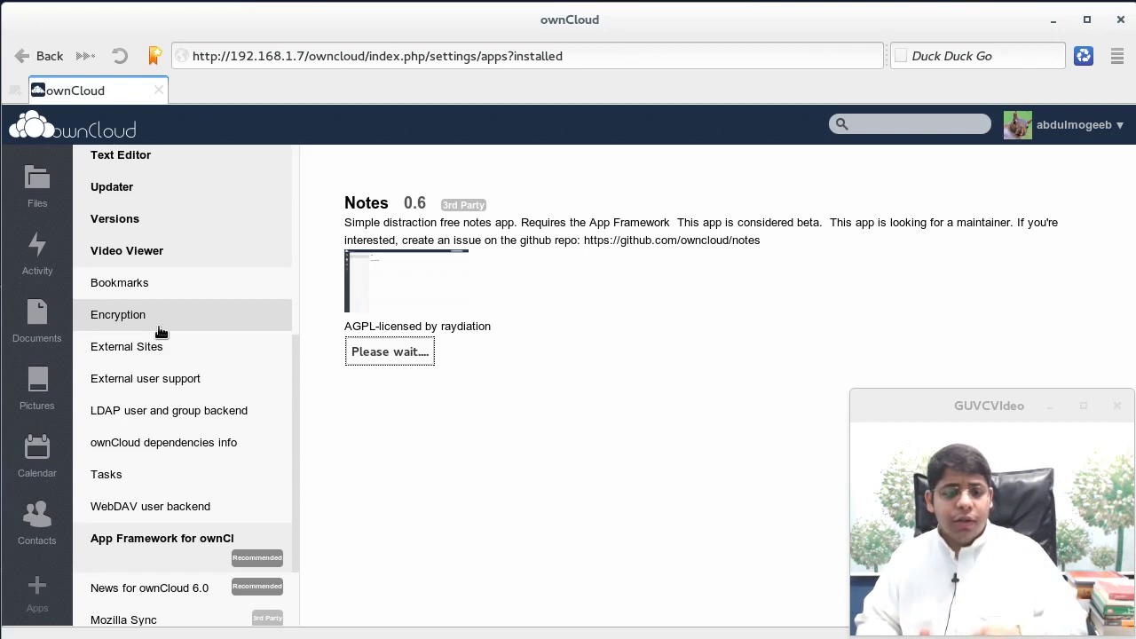
{"action": "scroll", "coordinate": [208, 506], "scroll_direction": "down", "scroll_amount": 3}
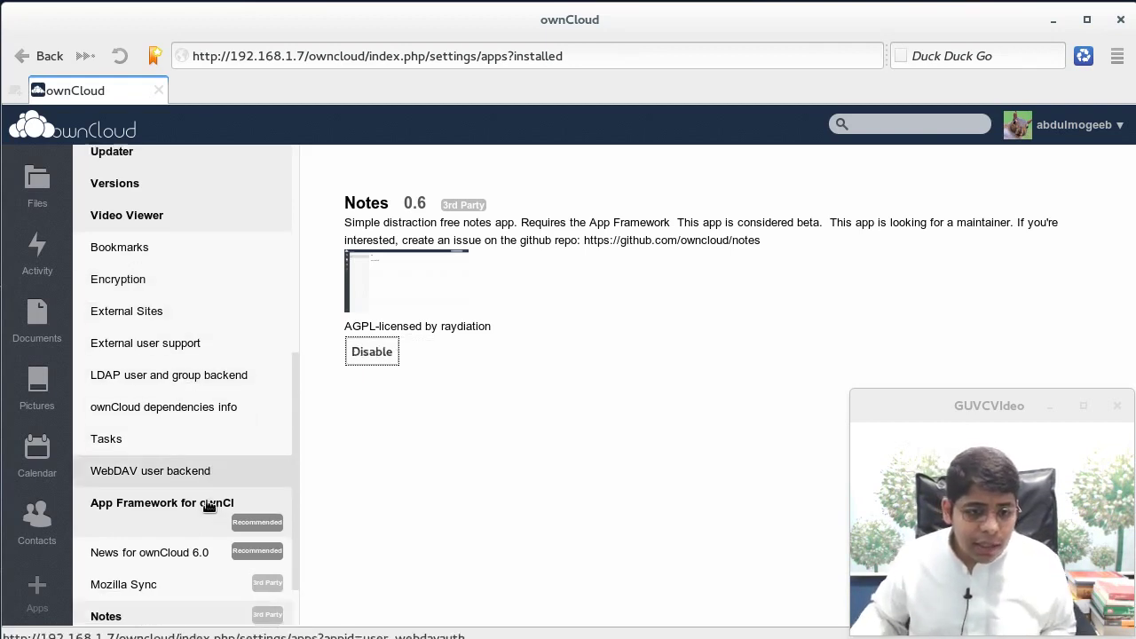
{"action": "scroll", "coordinate": [207, 504], "scroll_direction": "up", "scroll_amount": 4}
{"action": "scroll", "coordinate": [206, 470], "scroll_direction": "up", "scroll_amount": 3}
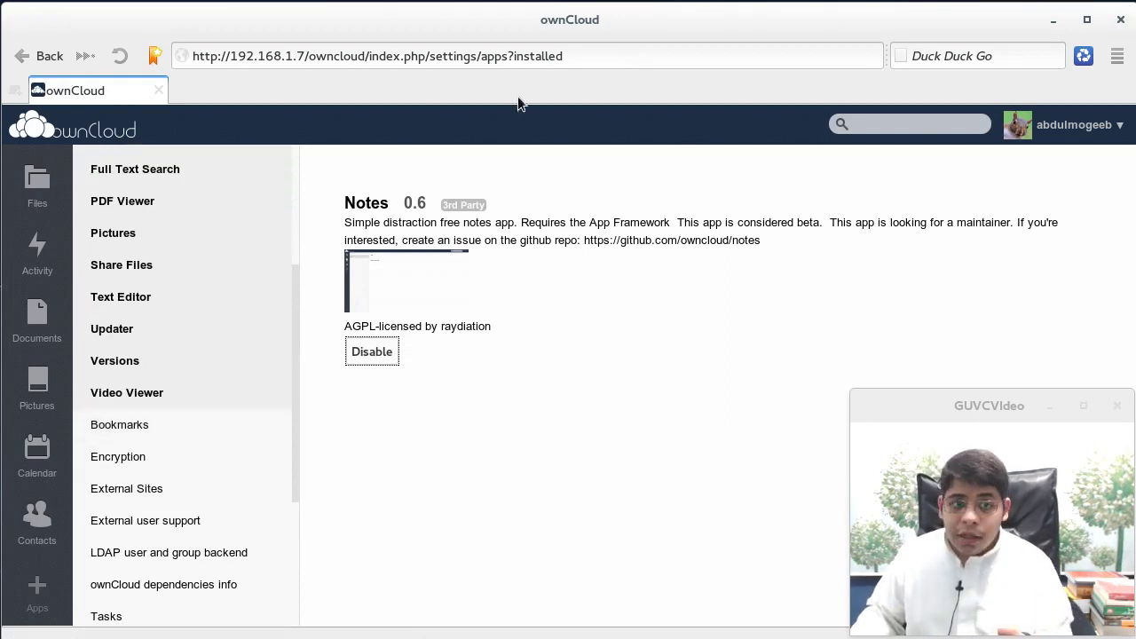
Reload the apps page, view the Encryption app's details, then go to Personal settings.
{"action": "left_click", "coordinate": [124, 61]}
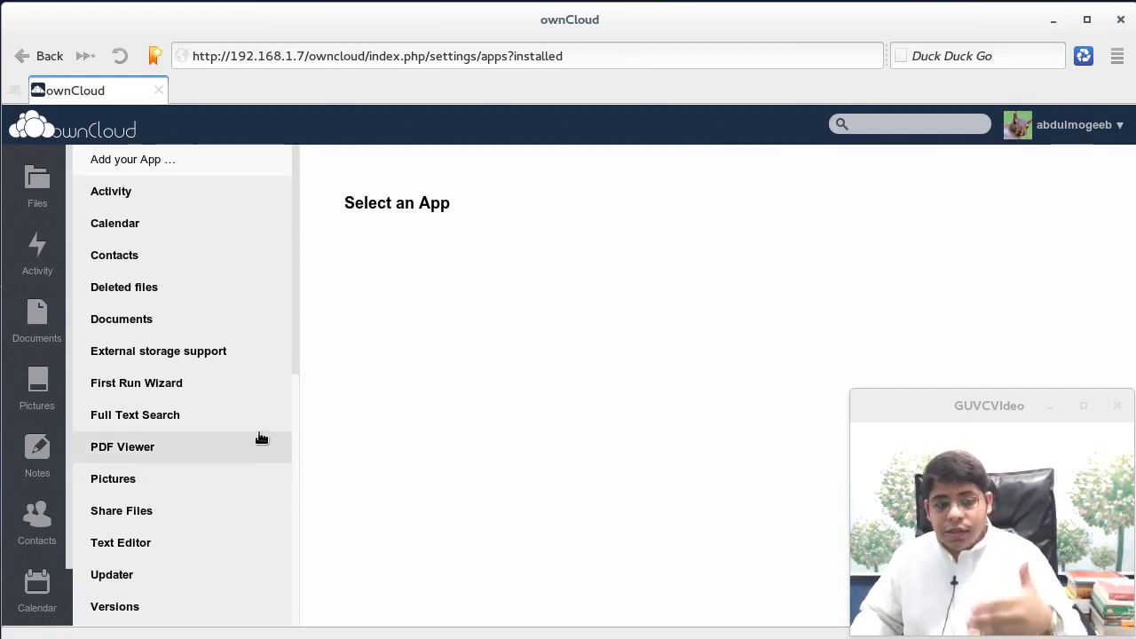
{"action": "scroll", "coordinate": [260, 438], "scroll_direction": "down", "scroll_amount": 3}
{"action": "scroll", "coordinate": [261, 437], "scroll_direction": "down", "scroll_amount": 2}
{"action": "scroll", "coordinate": [261, 436], "scroll_direction": "down", "scroll_amount": 2}
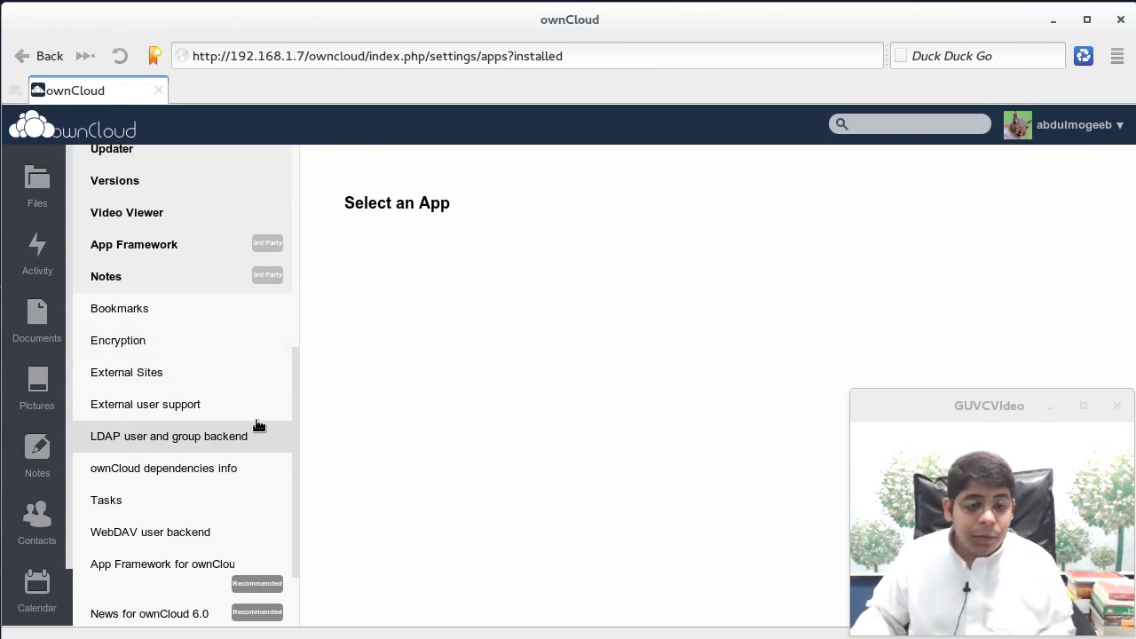
{"action": "left_click", "coordinate": [187, 342]}
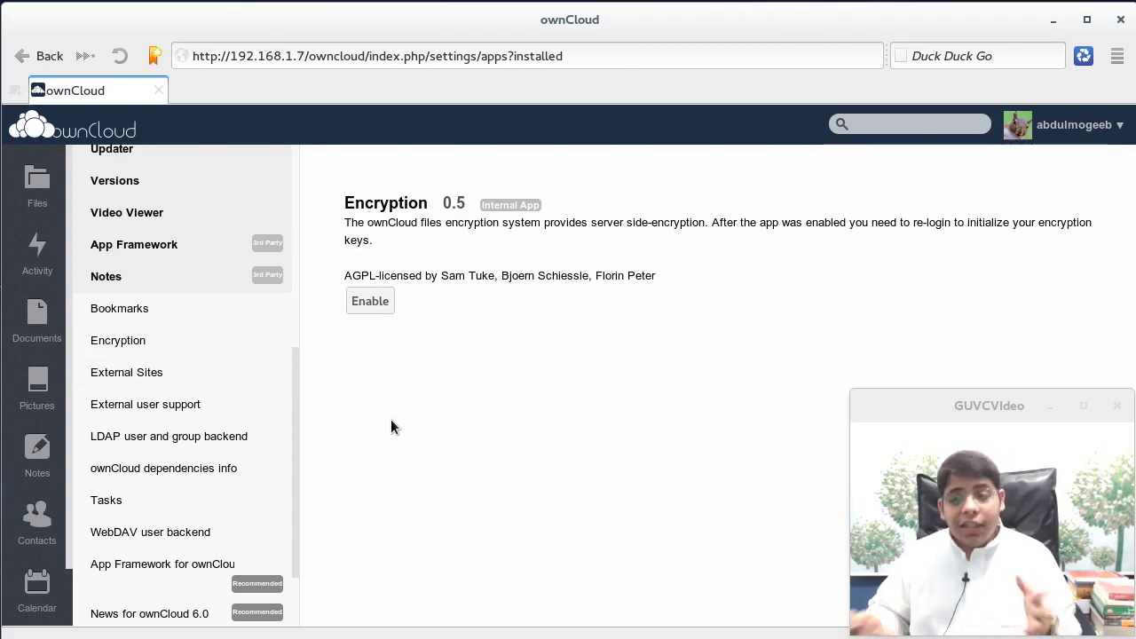
{"action": "left_click", "coordinate": [1074, 125]}
{"action": "left_click", "coordinate": [1064, 158]}
Scroll to External Storage, list the Add storage types, and close the list without adding one.
{"action": "scroll", "coordinate": [585, 409], "scroll_direction": "down", "scroll_amount": 3}
{"action": "scroll", "coordinate": [582, 424], "scroll_direction": "down", "scroll_amount": 4}
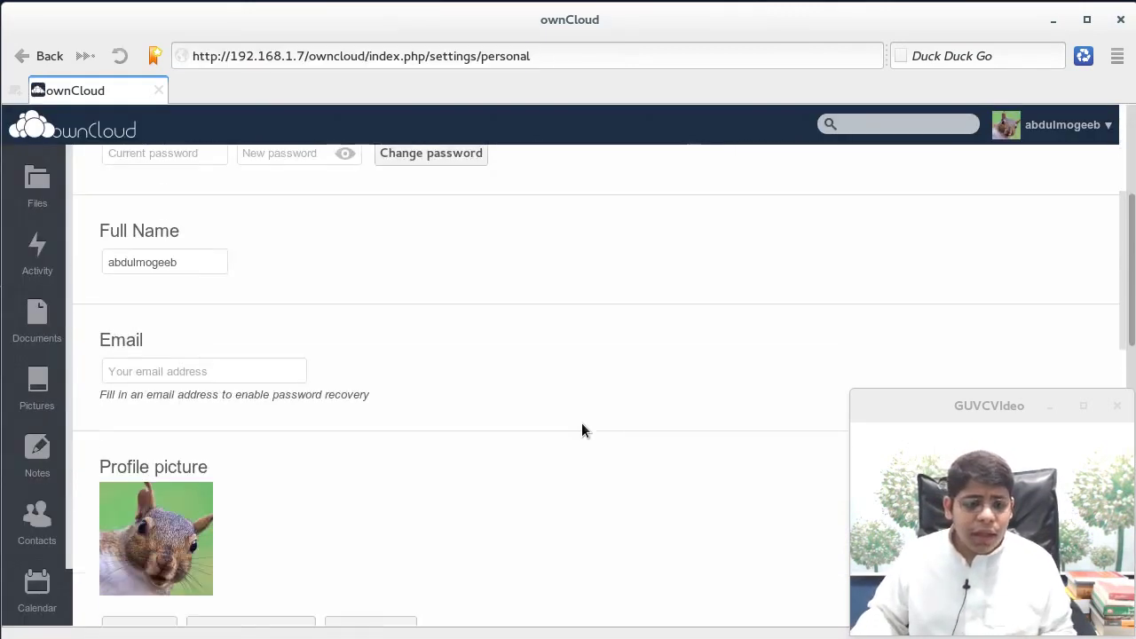
{"action": "scroll", "coordinate": [582, 424], "scroll_direction": "down", "scroll_amount": 5}
{"action": "scroll", "coordinate": [582, 424], "scroll_direction": "down", "scroll_amount": 5}
{"action": "scroll", "coordinate": [582, 429], "scroll_direction": "down", "scroll_amount": 5}
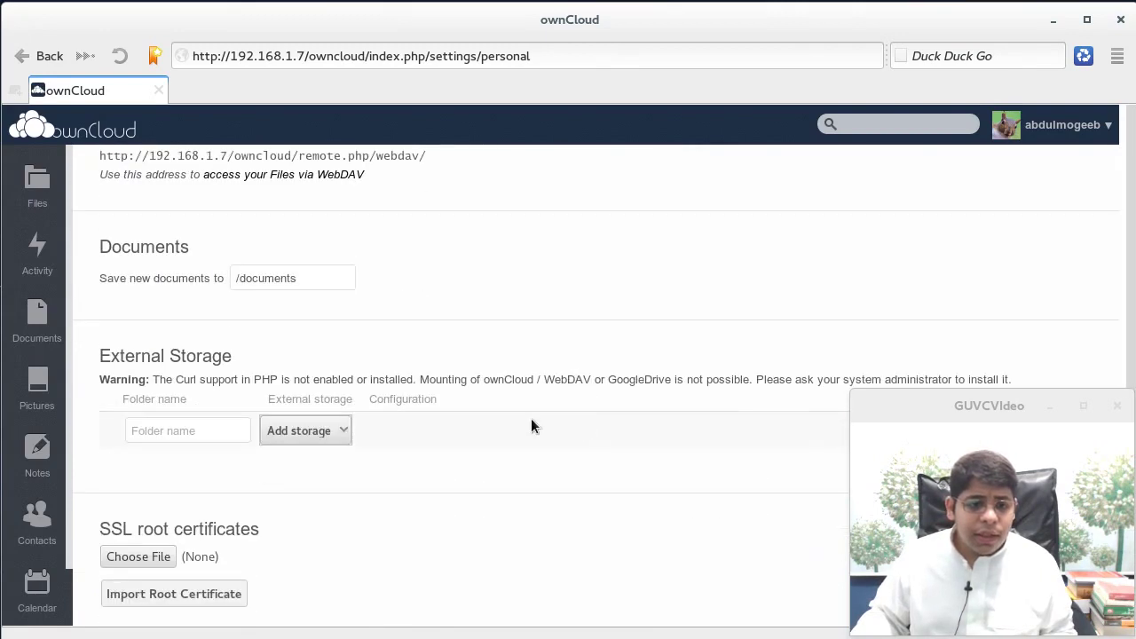
{"action": "left_click", "coordinate": [309, 430]}
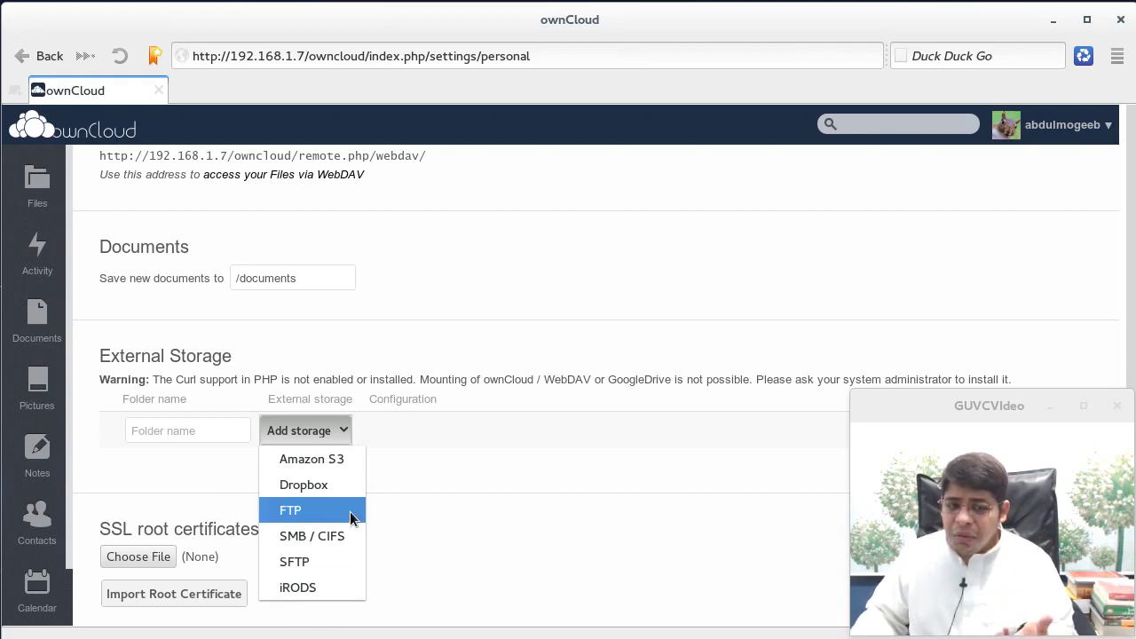
{"action": "left_click", "coordinate": [461, 556]}
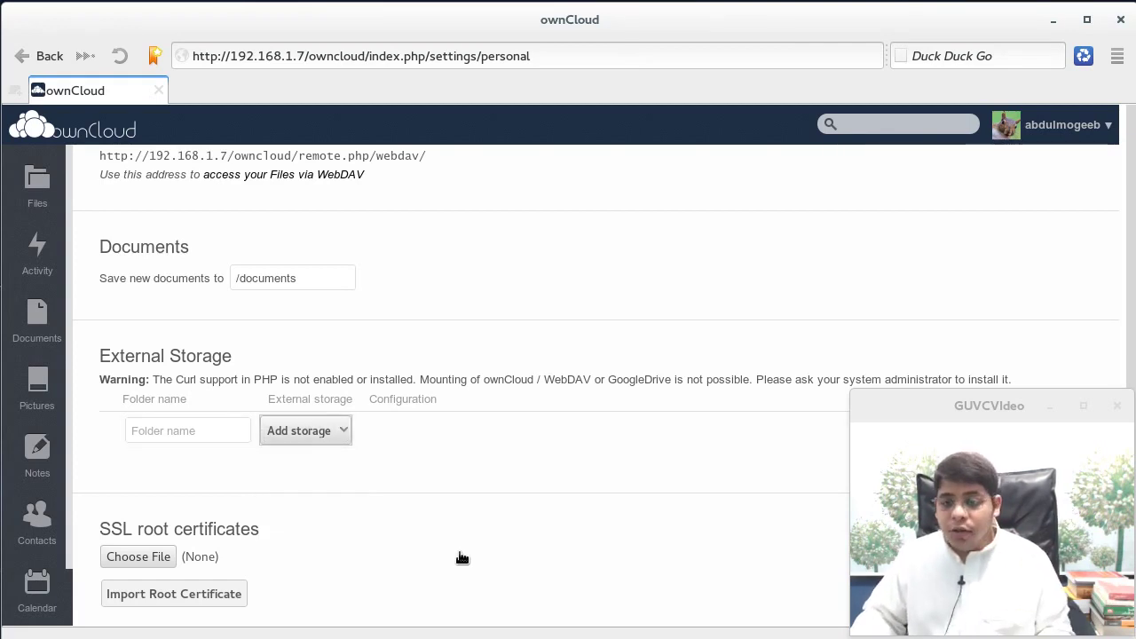
{"action": "scroll", "coordinate": [461, 556], "scroll_direction": "up", "scroll_amount": 3}
{"action": "scroll", "coordinate": [462, 556], "scroll_direction": "up", "scroll_amount": 5}
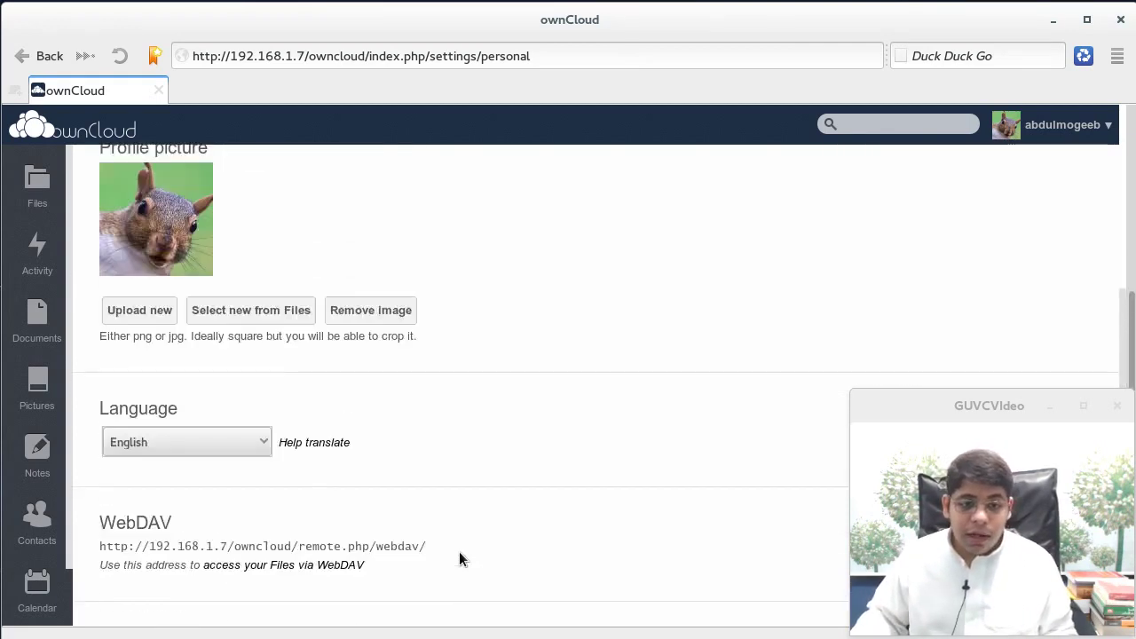
{"action": "scroll", "coordinate": [462, 556], "scroll_direction": "up", "scroll_amount": 5}
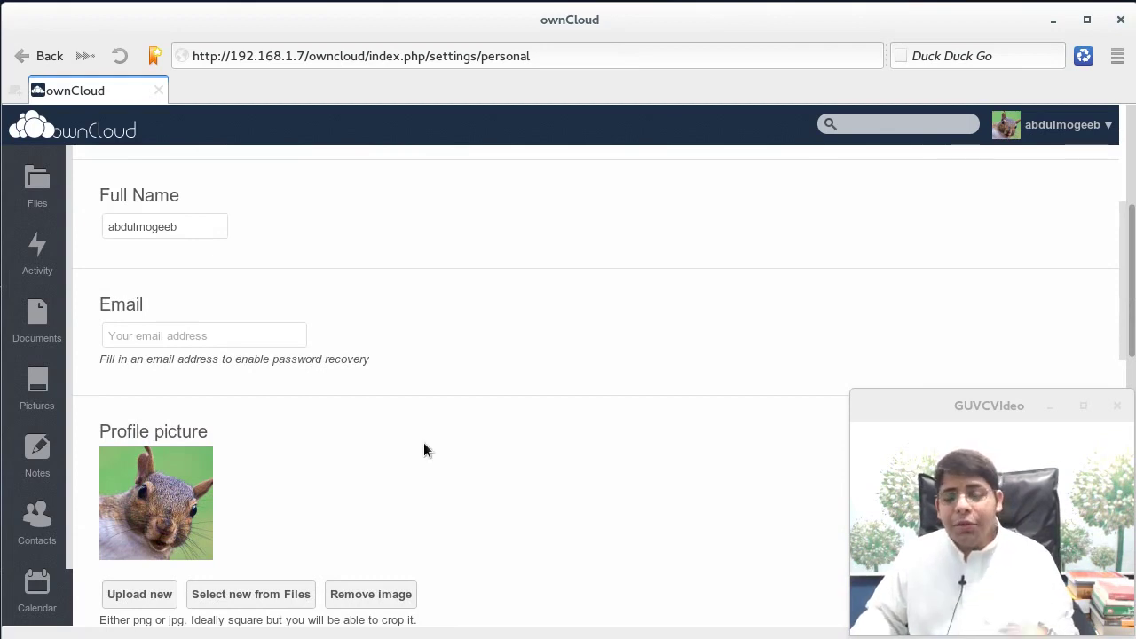
{"action": "scroll", "coordinate": [423, 448], "scroll_direction": "up", "scroll_amount": 5}
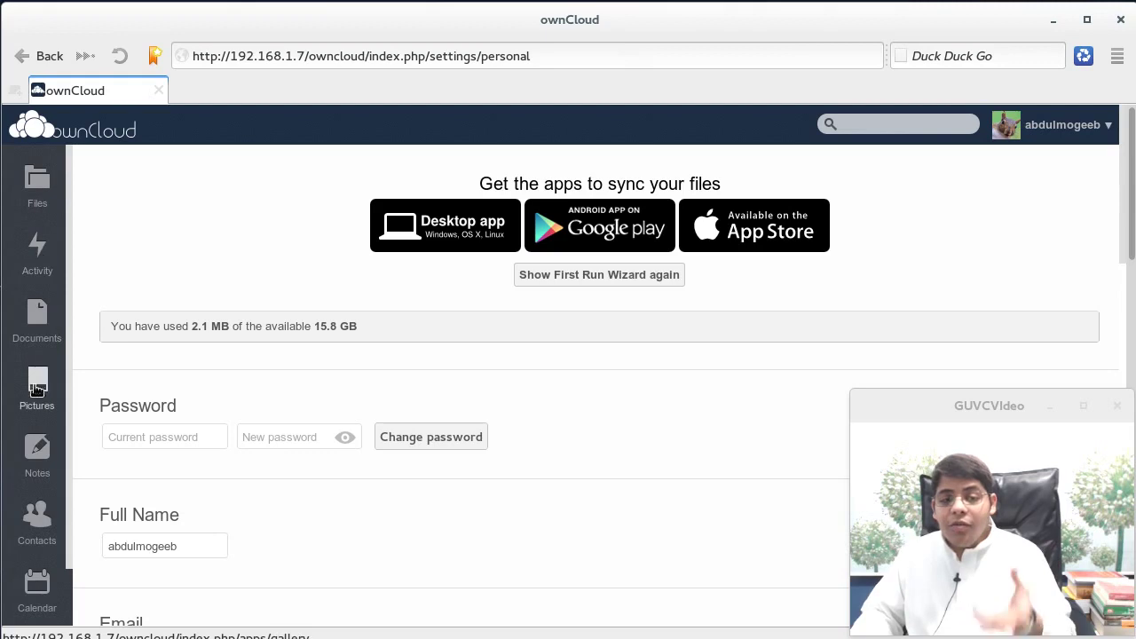
Open the new Notes app from the sidebar to check it loads.
{"action": "left_click", "coordinate": [51, 582]}
{"action": "scroll", "coordinate": [50, 581], "scroll_direction": "down", "scroll_amount": 3}
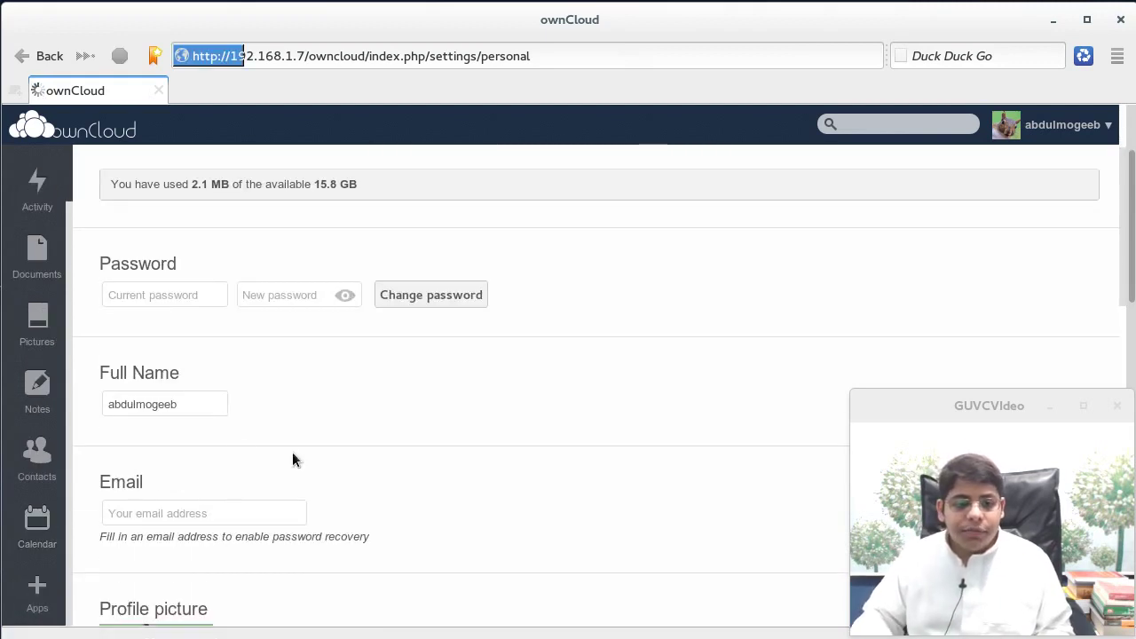
{"action": "left_click", "coordinate": [46, 394]}
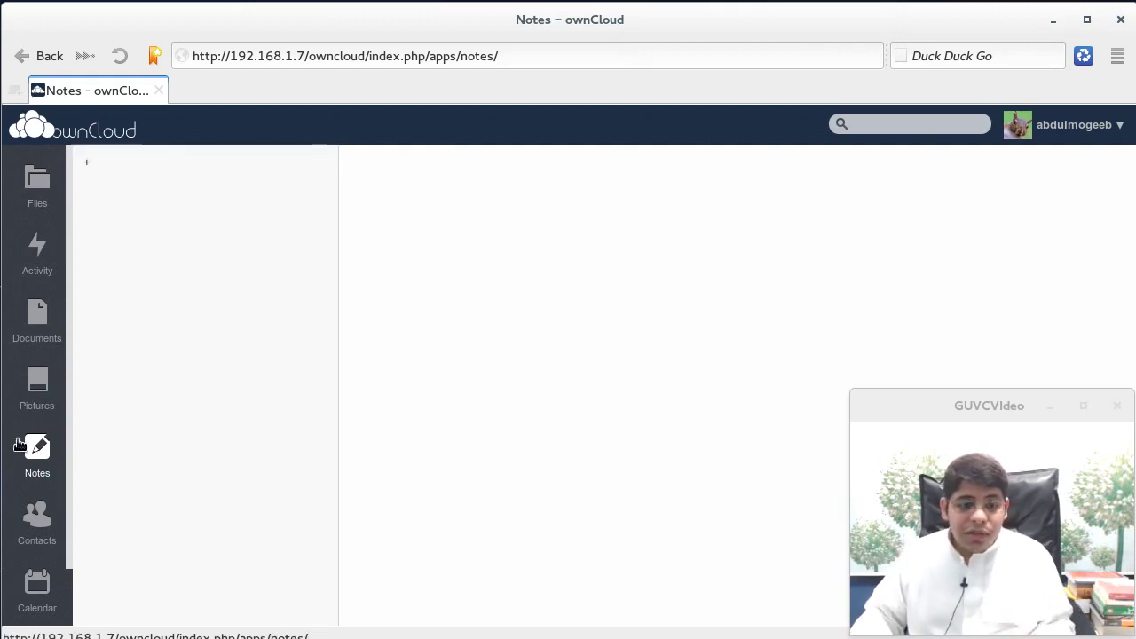
Return to the Apps page and choose More Apps for the online catalogue.
{"action": "scroll", "coordinate": [48, 550], "scroll_direction": "down", "scroll_amount": 2}
{"action": "left_click", "coordinate": [38, 596]}
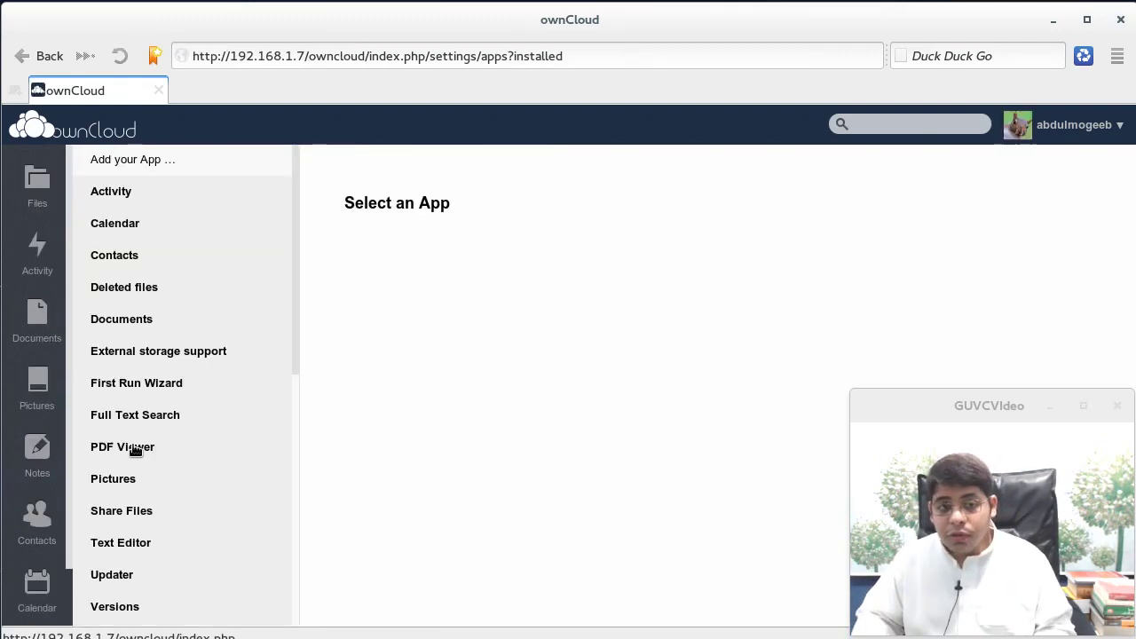
{"action": "scroll", "coordinate": [133, 450], "scroll_direction": "down", "scroll_amount": 7}
{"action": "scroll", "coordinate": [159, 535], "scroll_direction": "down", "scroll_amount": 4}
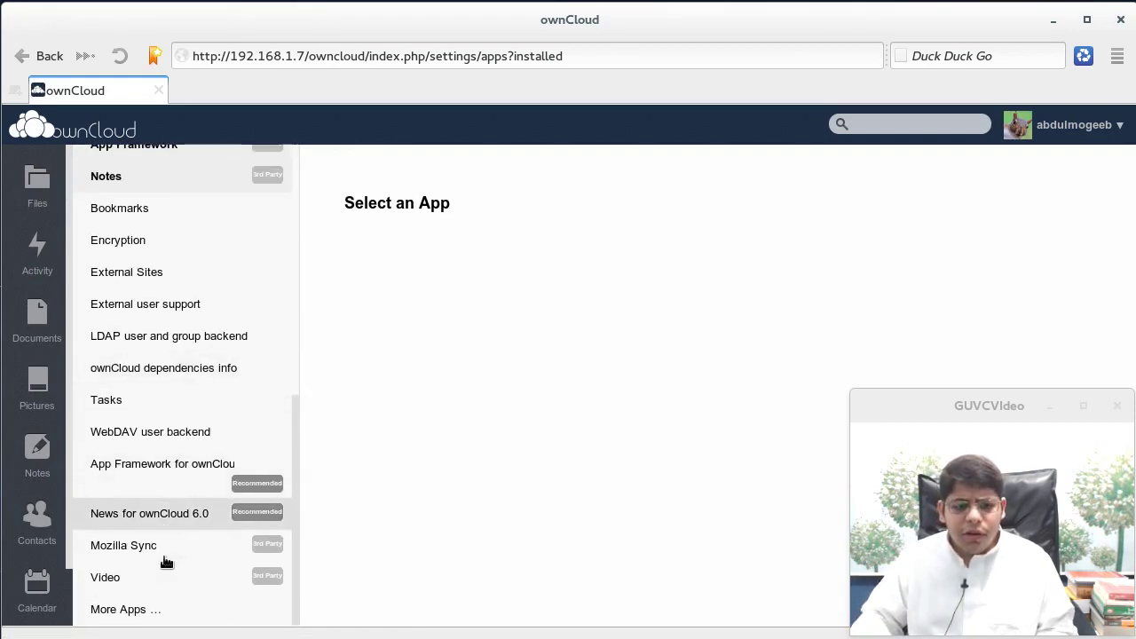
{"action": "left_click", "coordinate": [131, 620]}
Search the online ownCloud app catalogue for 'news'.
{"action": "left_click", "coordinate": [221, 100]}
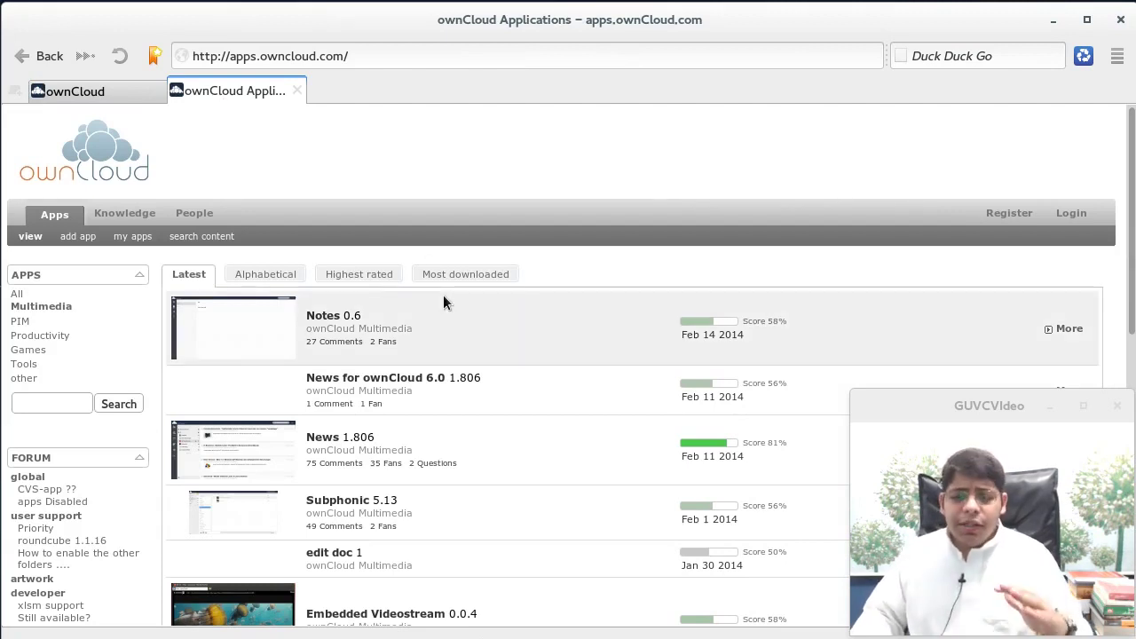
{"action": "scroll", "coordinate": [435, 408], "scroll_direction": "down", "scroll_amount": 3}
{"action": "scroll", "coordinate": [434, 417], "scroll_direction": "down", "scroll_amount": 2}
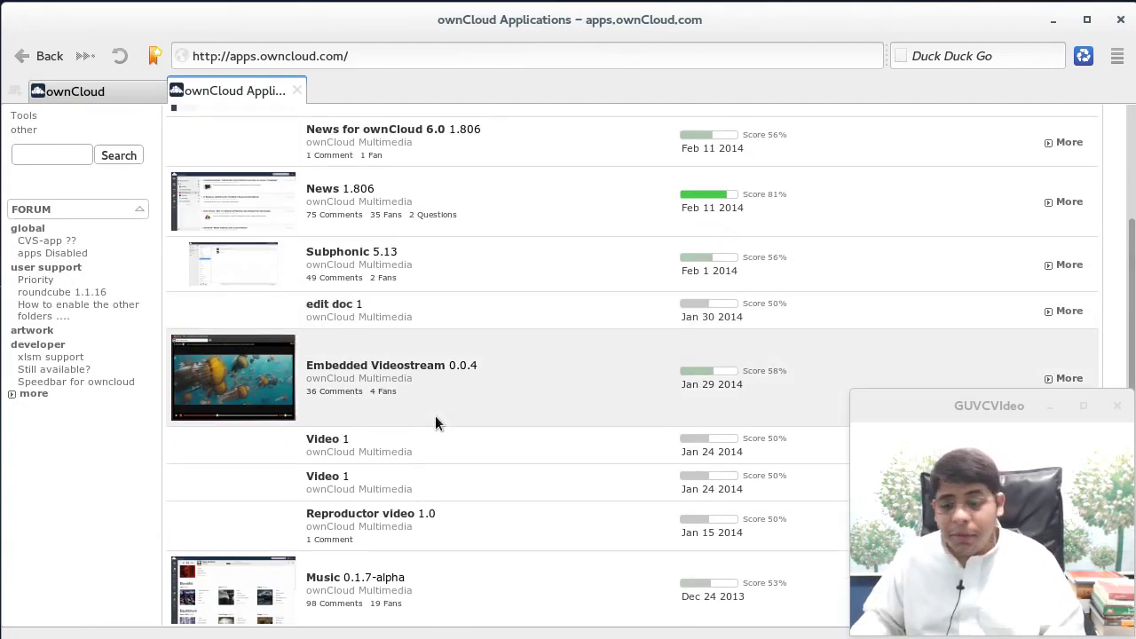
{"action": "scroll", "coordinate": [435, 415], "scroll_direction": "down", "scroll_amount": 2}
{"action": "scroll", "coordinate": [435, 415], "scroll_direction": "up", "scroll_amount": 5}
{"action": "scroll", "coordinate": [435, 416], "scroll_direction": "up", "scroll_amount": 3}
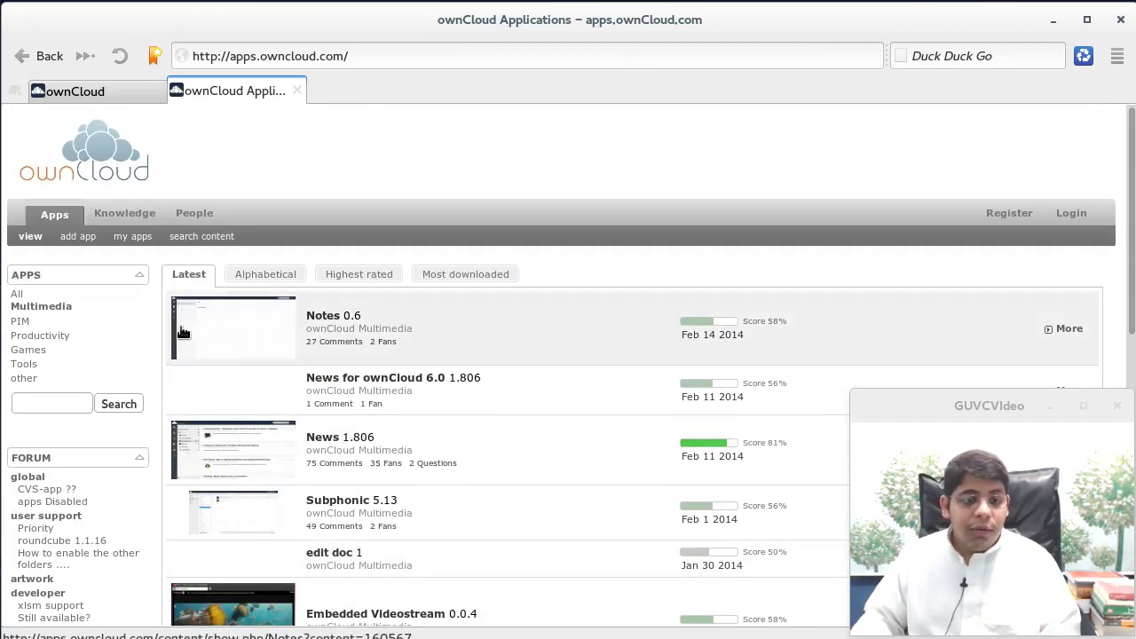
{"action": "left_click", "coordinate": [41, 402]}
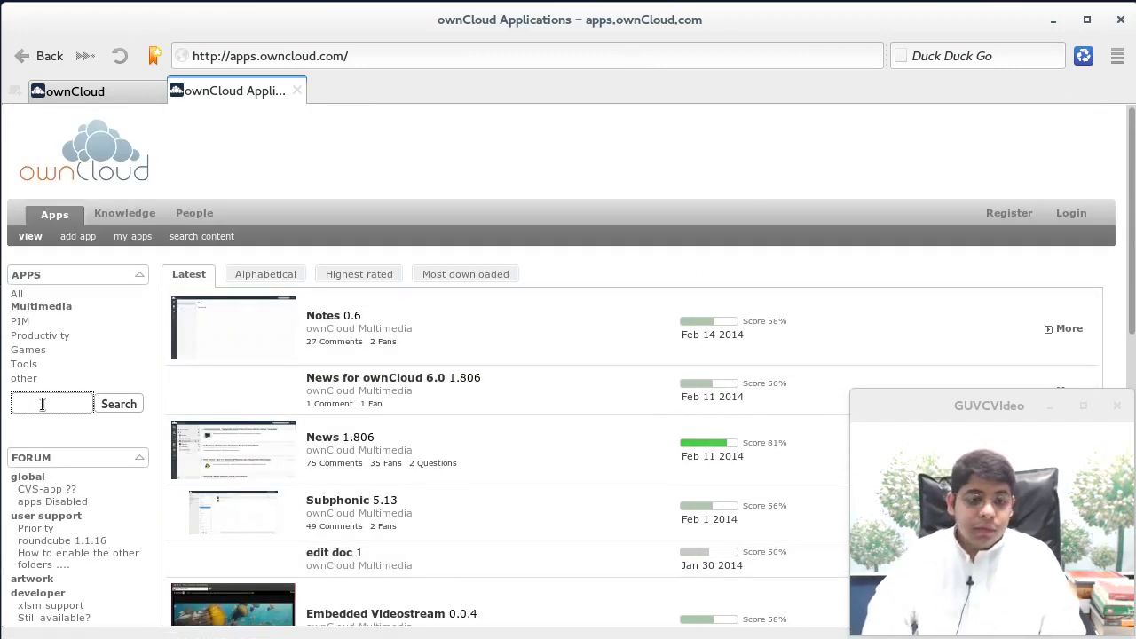
{"action": "type", "text": "news"}
{"action": "key", "text": "Return"}
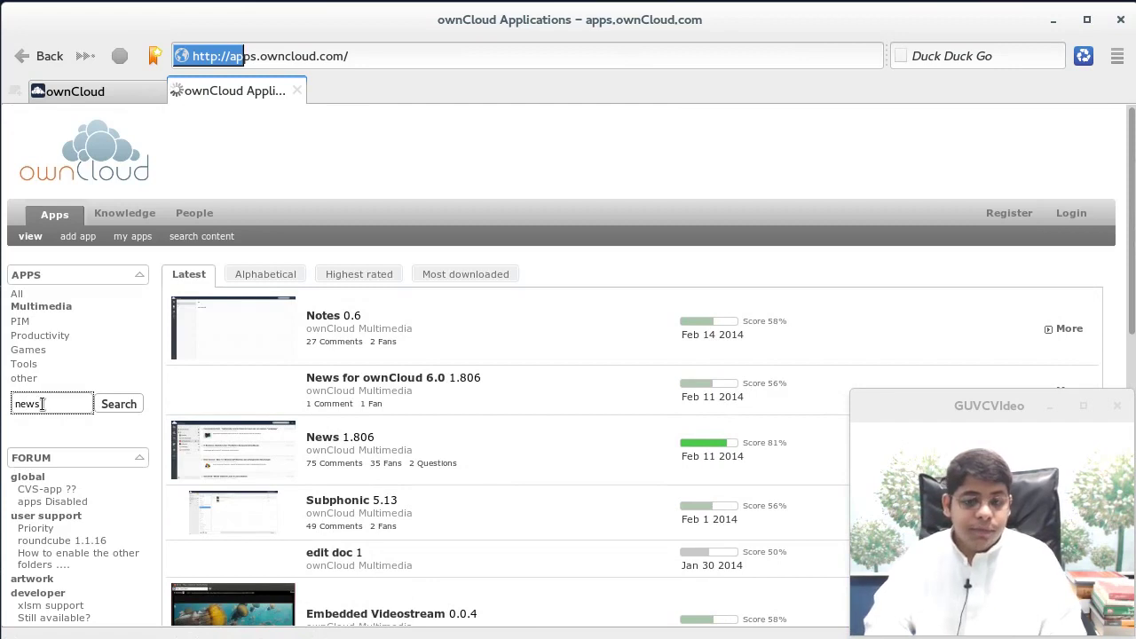
Open the News 1.806 result and scroll to its changelog and download link.
{"action": "scroll", "coordinate": [603, 409], "scroll_direction": "down", "scroll_amount": 3}
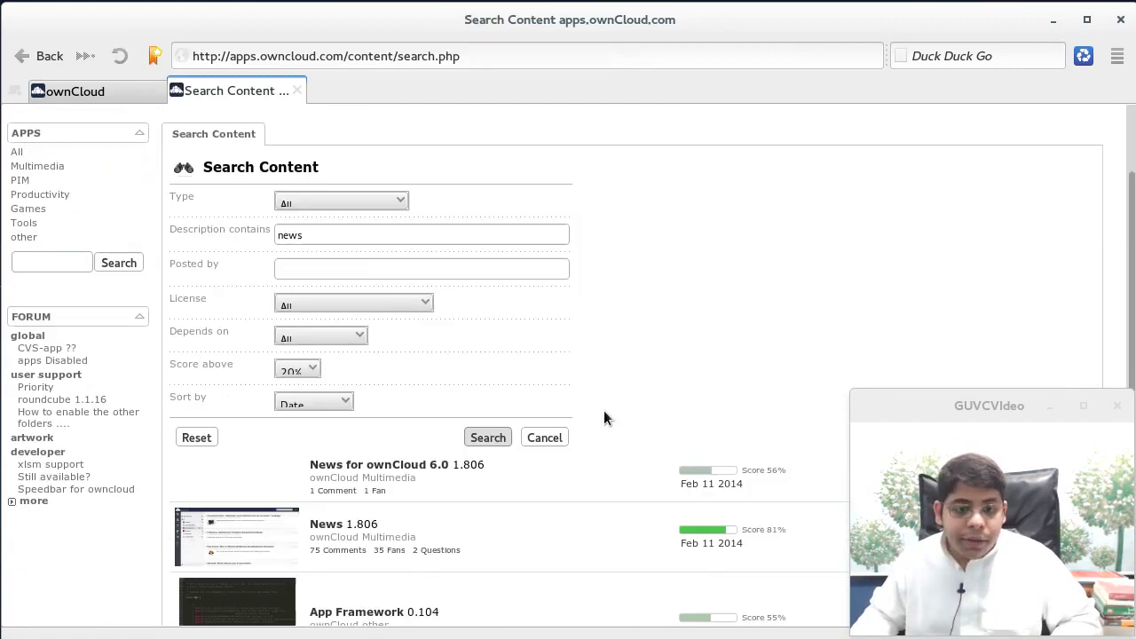
{"action": "scroll", "coordinate": [603, 410], "scroll_direction": "down", "scroll_amount": 3}
{"action": "left_click", "coordinate": [326, 381]}
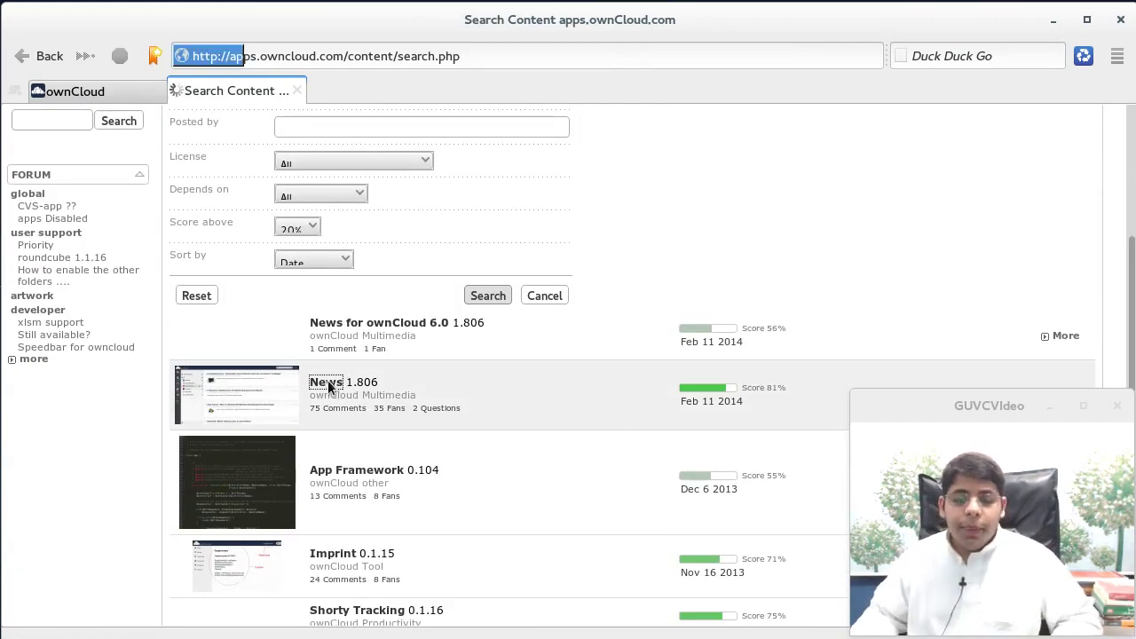
{"action": "scroll", "coordinate": [324, 373], "scroll_direction": "down", "scroll_amount": 5}
{"action": "scroll", "coordinate": [319, 371], "scroll_direction": "down", "scroll_amount": 4}
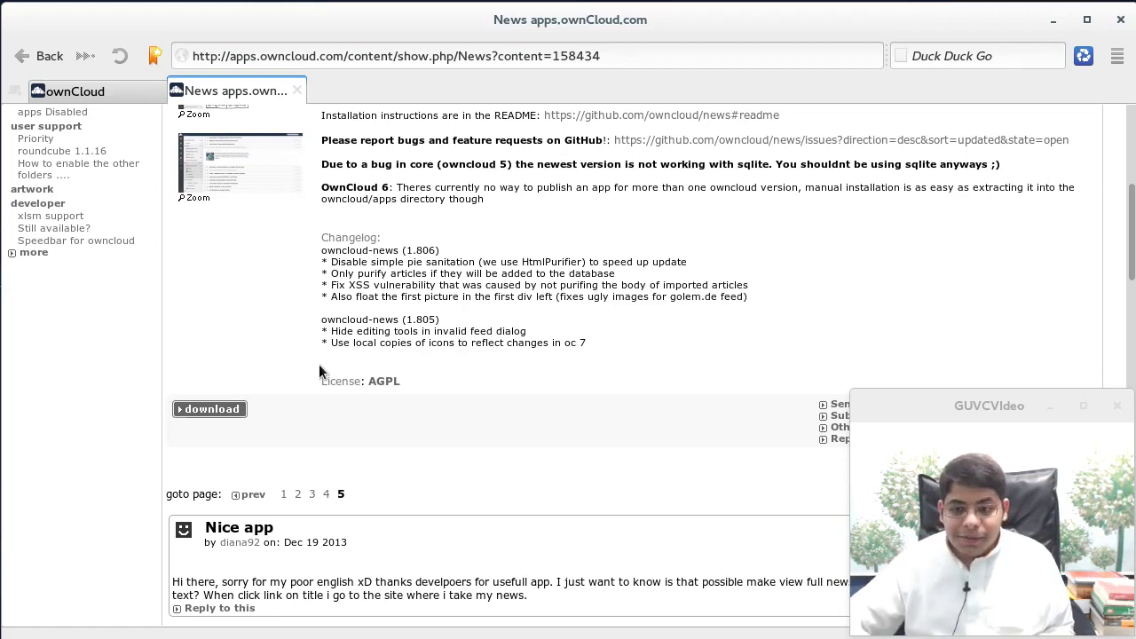
Start the 158434-news.zip download, then cancel the save dialog.
{"action": "left_click", "coordinate": [215, 408]}
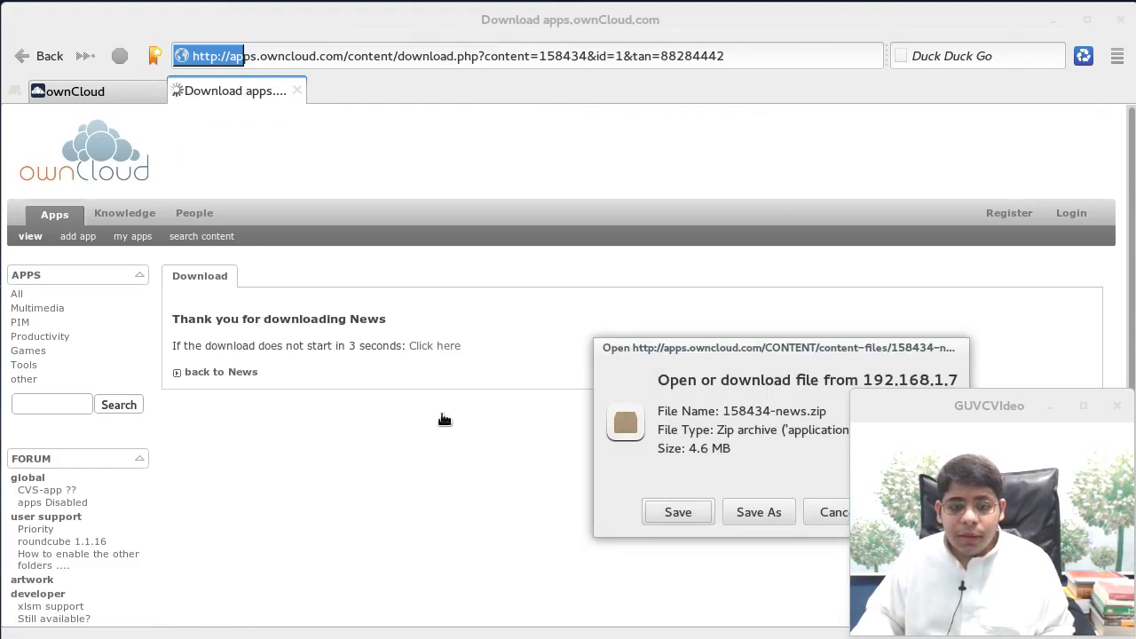
{"action": "left_click", "coordinate": [878, 390]}
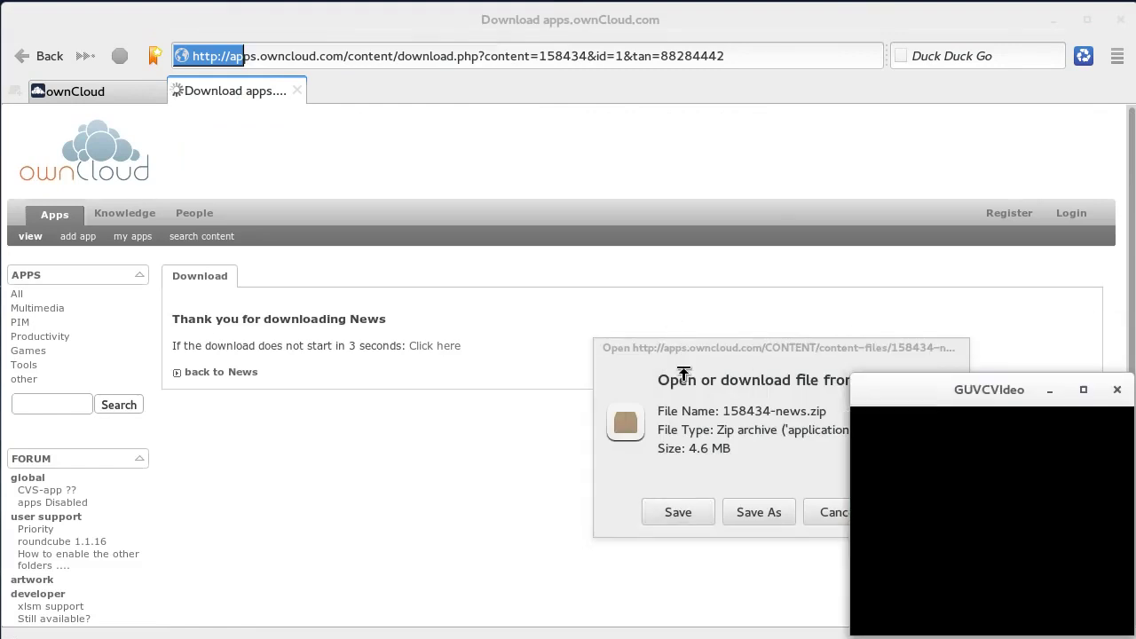
{"action": "left_click_drag", "start_coordinate": [706, 357], "coordinate": [439, 135]}
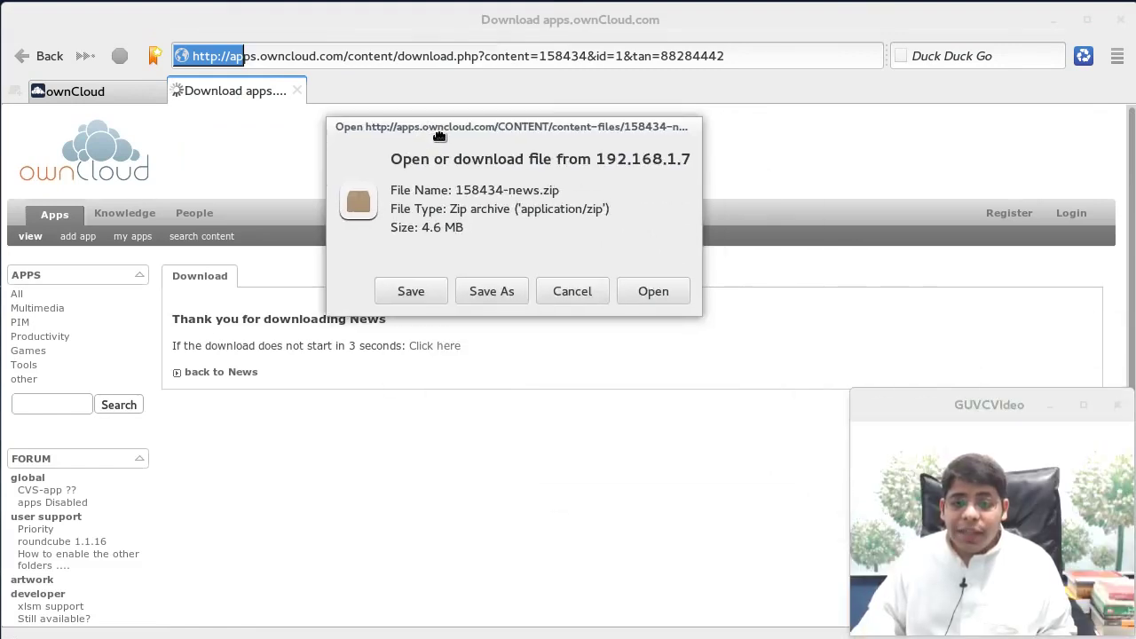
{"action": "left_click", "coordinate": [575, 293]}
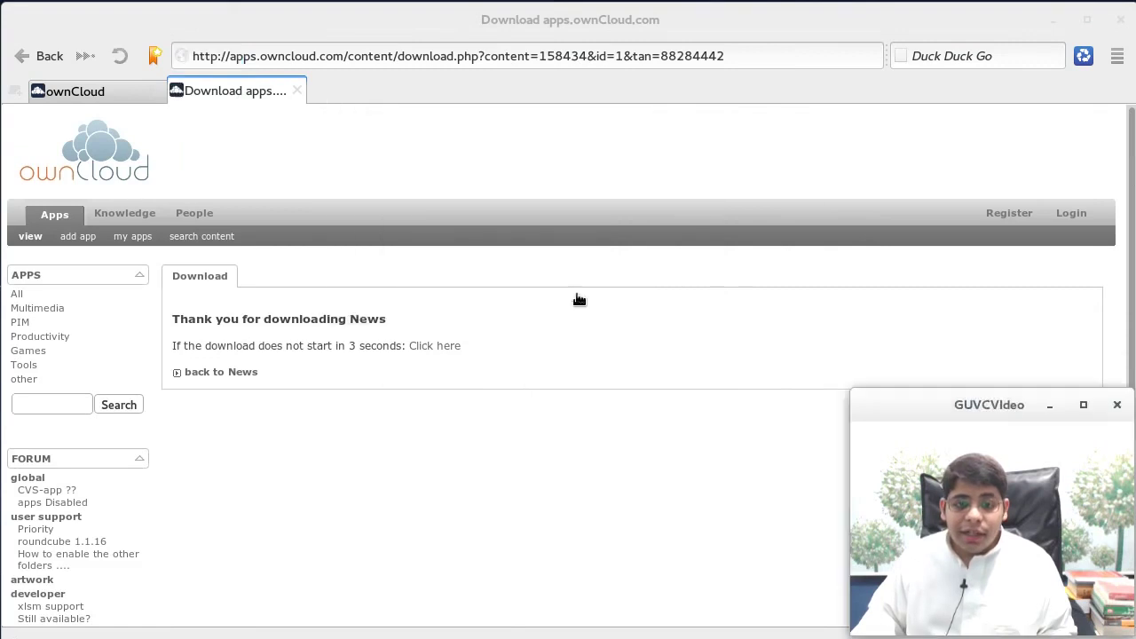
Copy the 'Click here' download link address and launch a root terminal.
{"action": "right_click", "coordinate": [434, 348]}
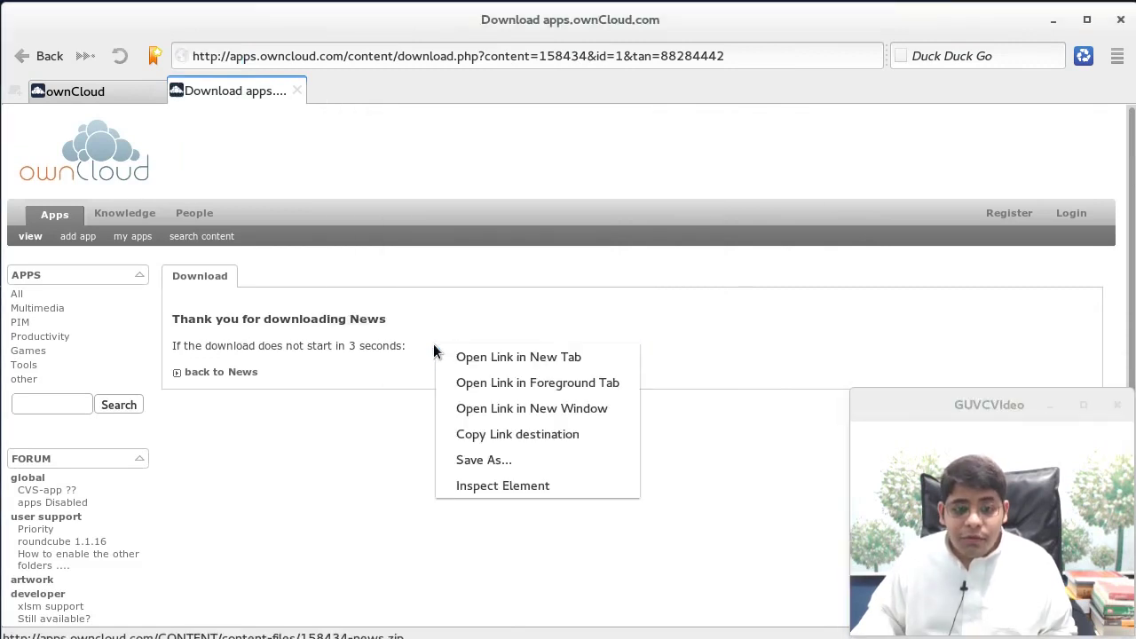
{"action": "left_click", "coordinate": [506, 433]}
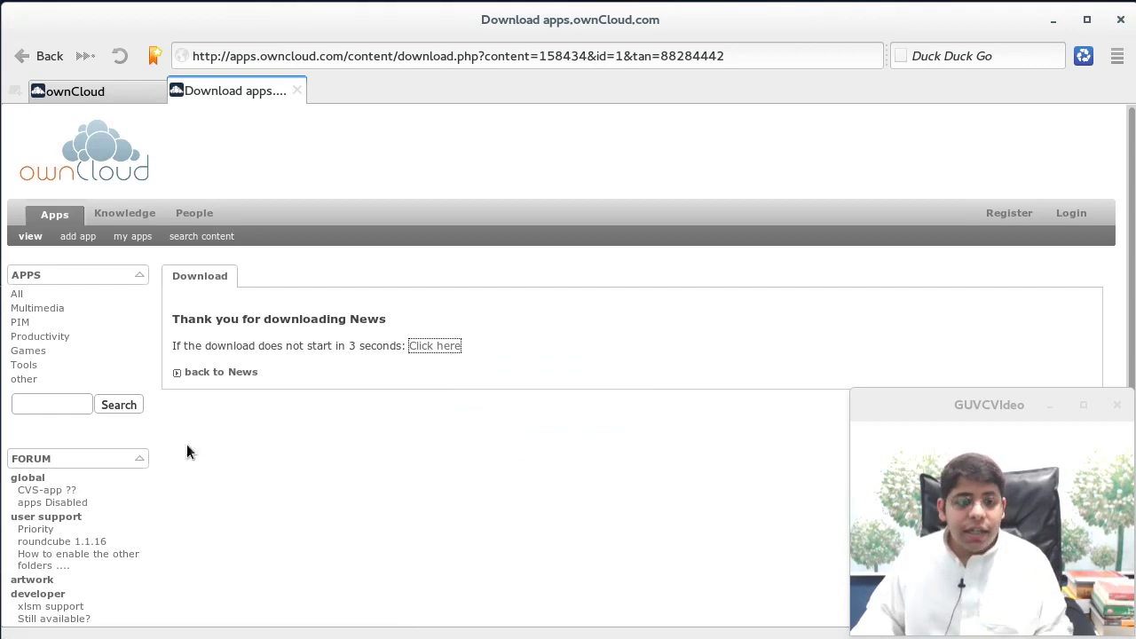
{"action": "left_click", "coordinate": [13, 306]}
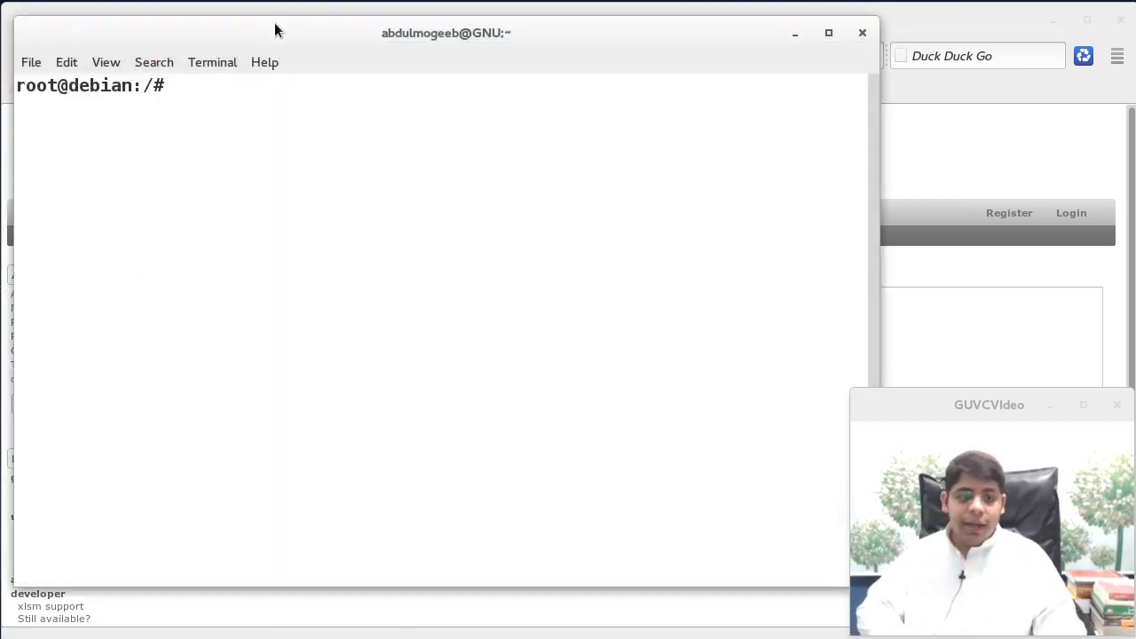
Change into /var/www/owncloud/apps/ and list its contents.
{"action": "type", "text": "cd /var/ww"}
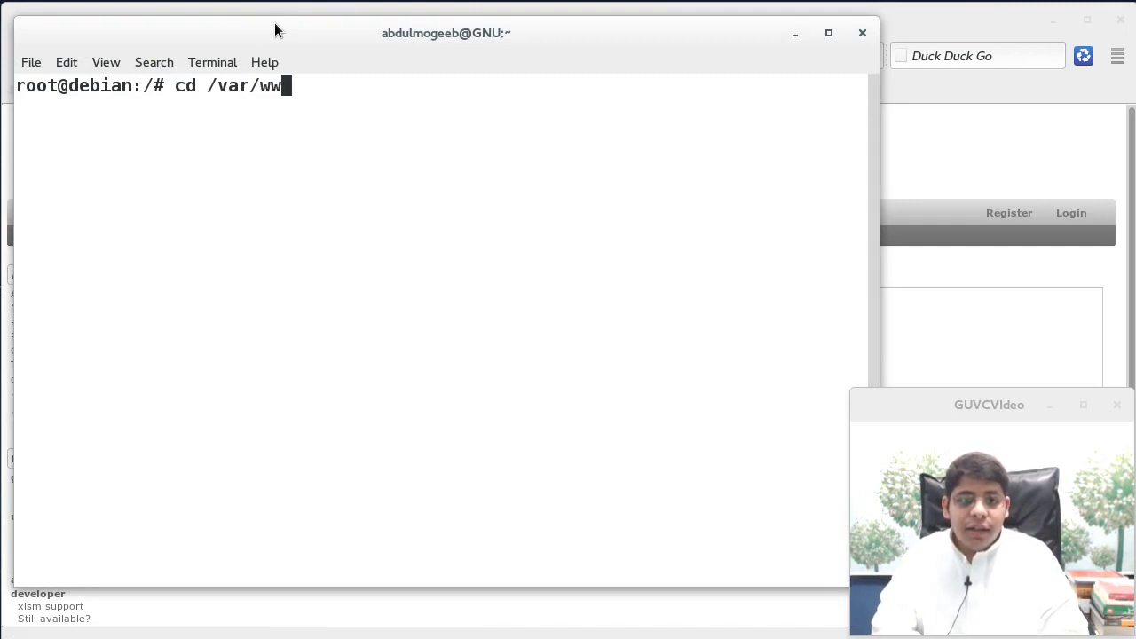
{"action": "type", "text": "w/ow"}
{"action": "key", "text": "Tab"}
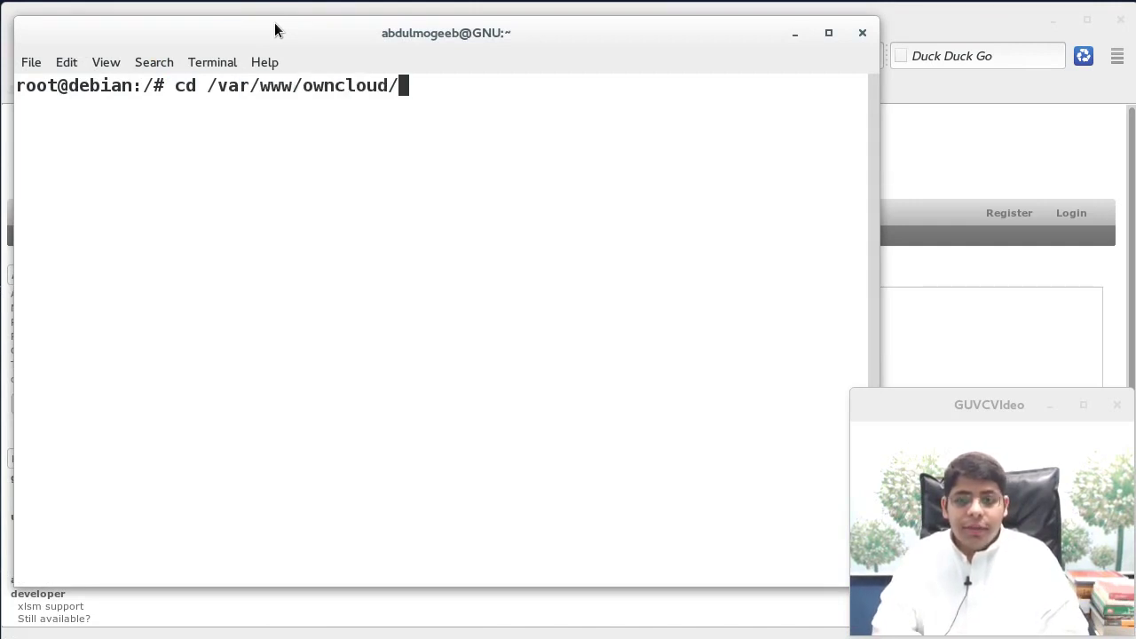
{"action": "type", "text": "apps/"}
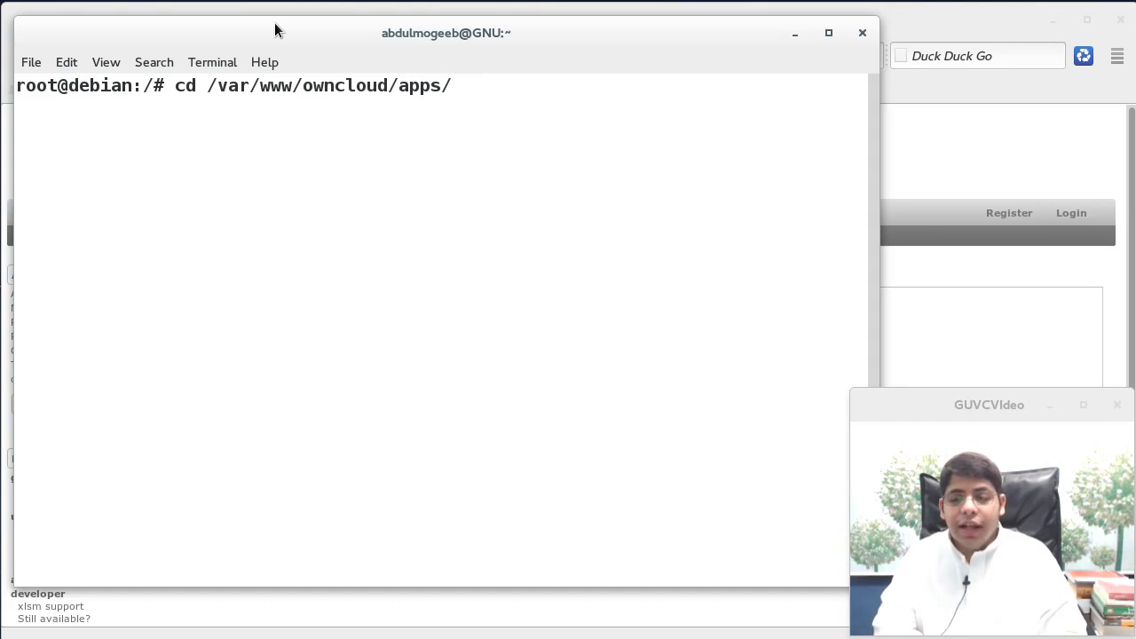
{"action": "key", "text": "Return"}
{"action": "type", "text": "ls"}
{"action": "key", "text": "Return"}
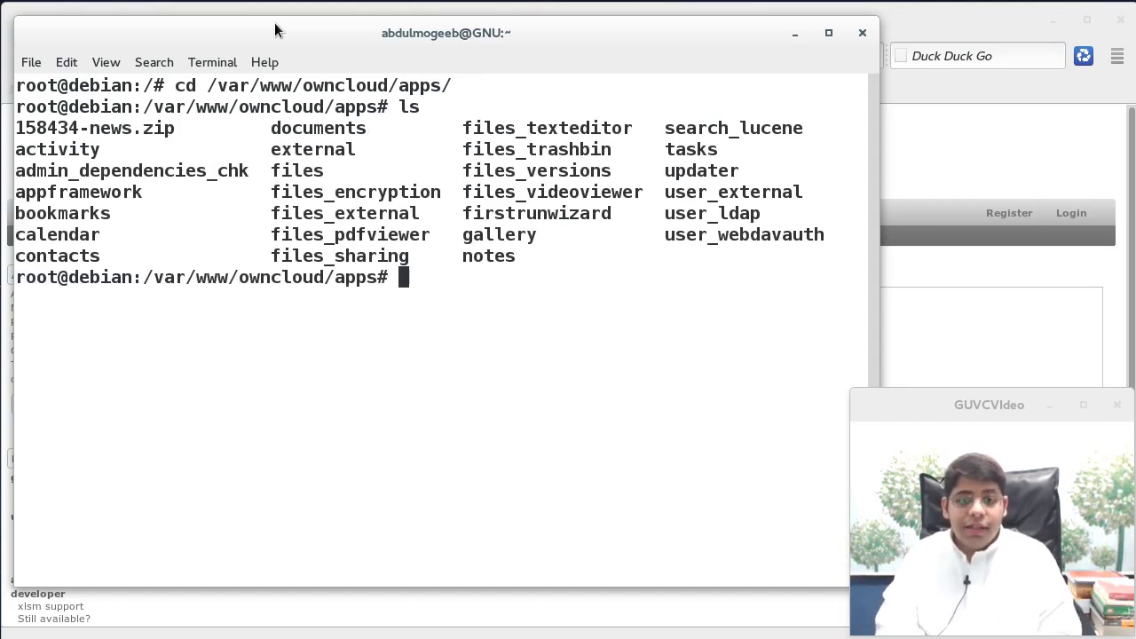
Paste a wget command with the copied zip address, then erase it.
{"action": "type", "text": "wget"}
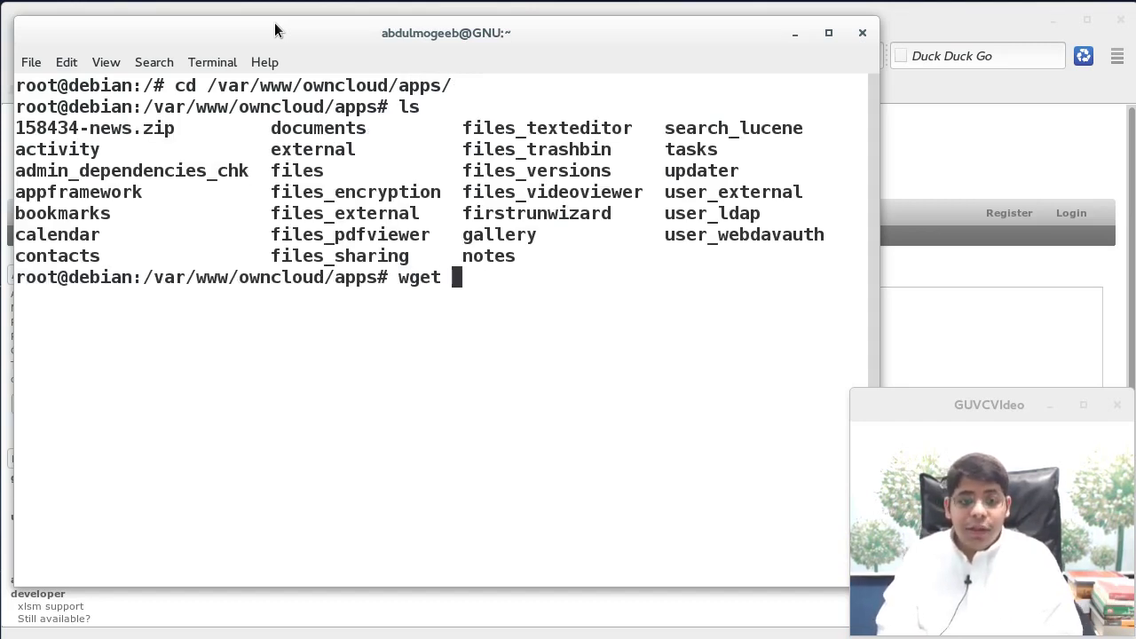
{"action": "key", "text": "ctrl+shift+v"}
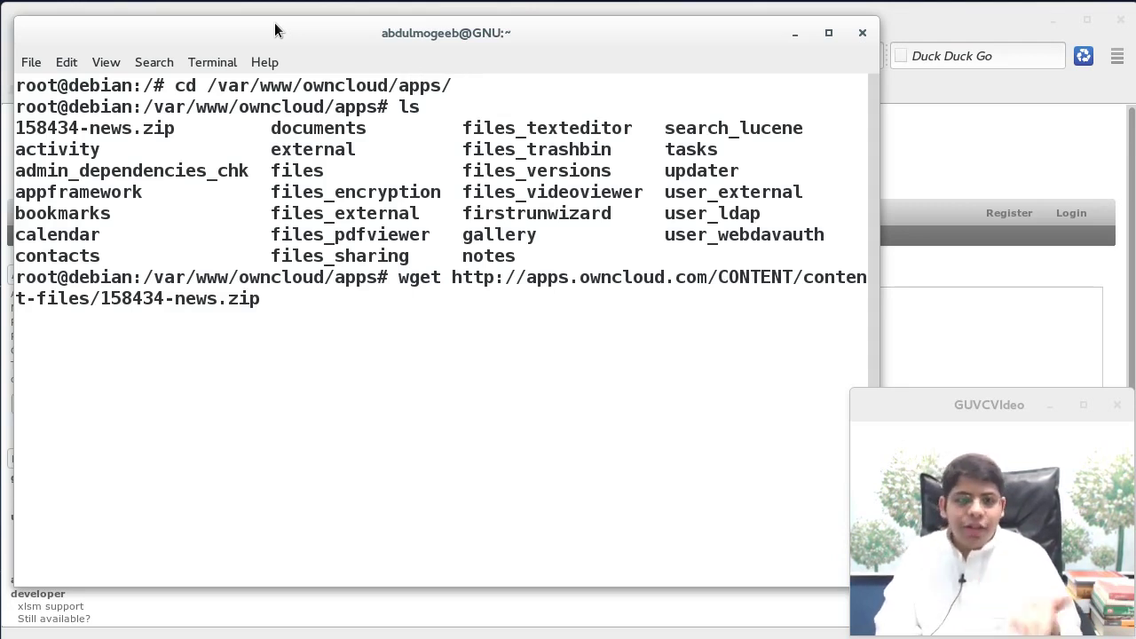
{"action": "triple_click", "coordinate": [53, 132]}
{"action": "double_click", "coordinate": [53, 131]}
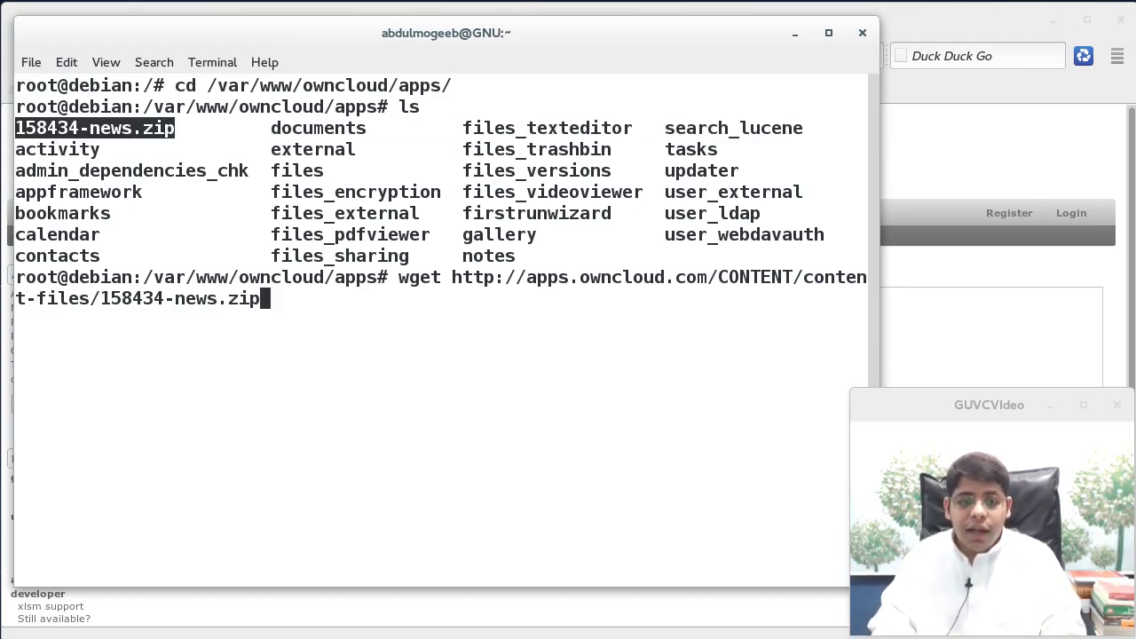
{"action": "key", "text": "BackSpace"}
{"action": "key", "text": "BackSpace"}
{"action": "key", "text": "BackSpace"}
{"action": "key", "text": "BackSpace"}
{"action": "key", "text": "BackSpace"}
{"action": "key", "text": "BackSpace"}
{"action": "key", "text": "BackSpace"}
{"action": "key", "text": "BackSpace"}
{"action": "key", "text": "BackSpace"}
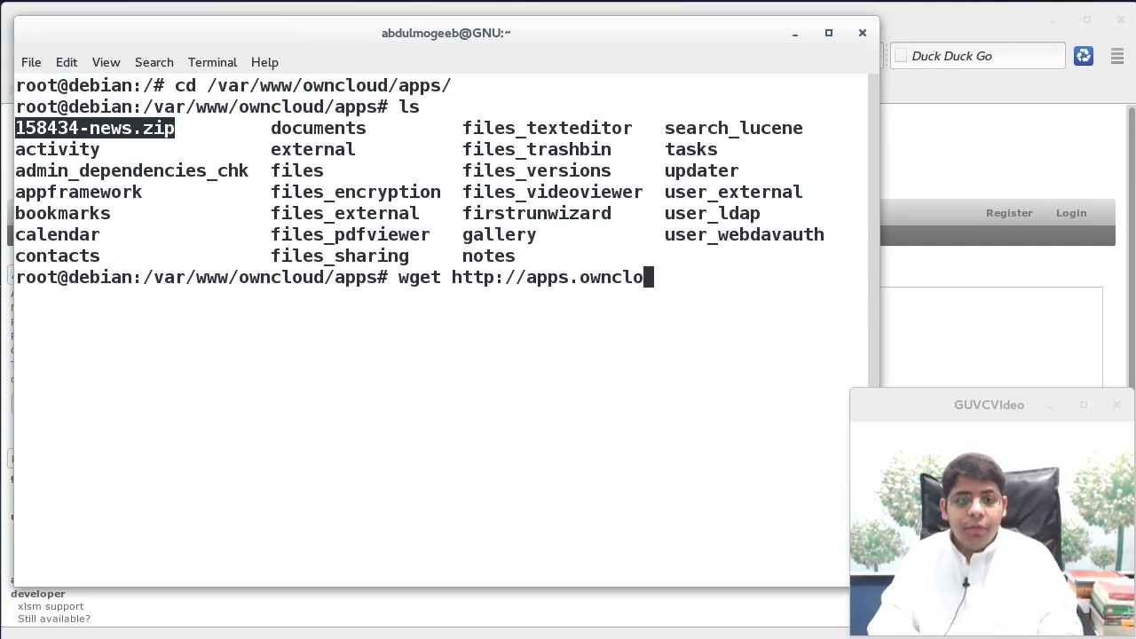
{"action": "key", "text": "BackSpace"}
{"action": "key", "text": "BackSpace"}
{"action": "key", "text": "BackSpace"}
{"action": "key", "text": "BackSpace"}
{"action": "key", "text": "BackSpace"}
{"action": "key", "text": "BackSpace"}
Run 'unzip 158434-news.zip' and list the directory to confirm the news folder.
{"action": "type", "text": "zip"}
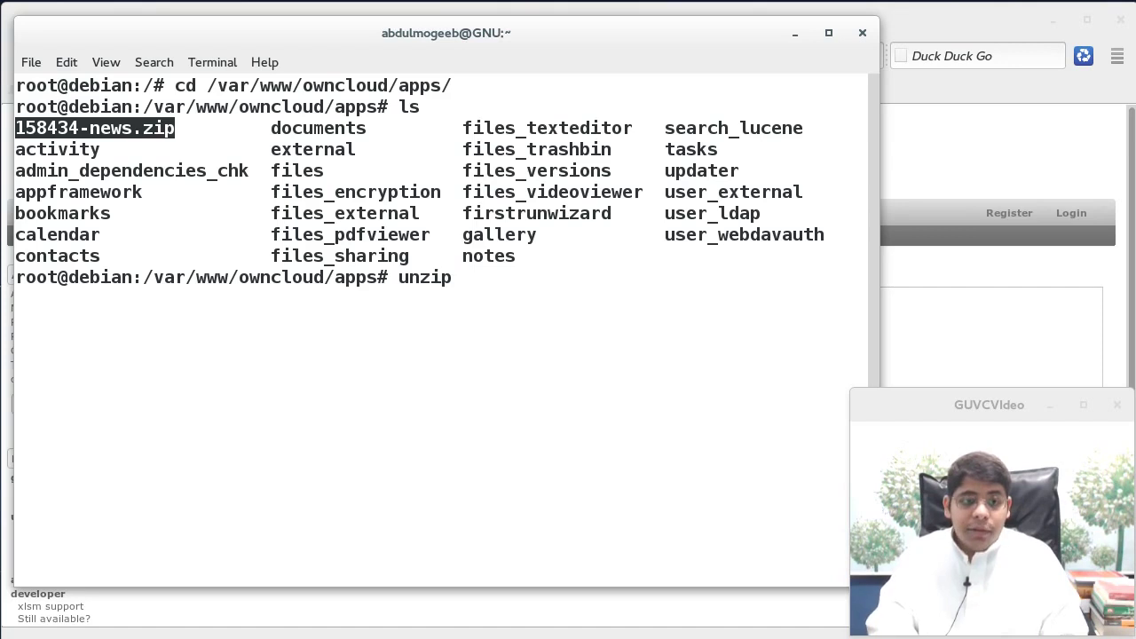
{"action": "key", "text": "Tab"}
{"action": "key", "text": "Return"}
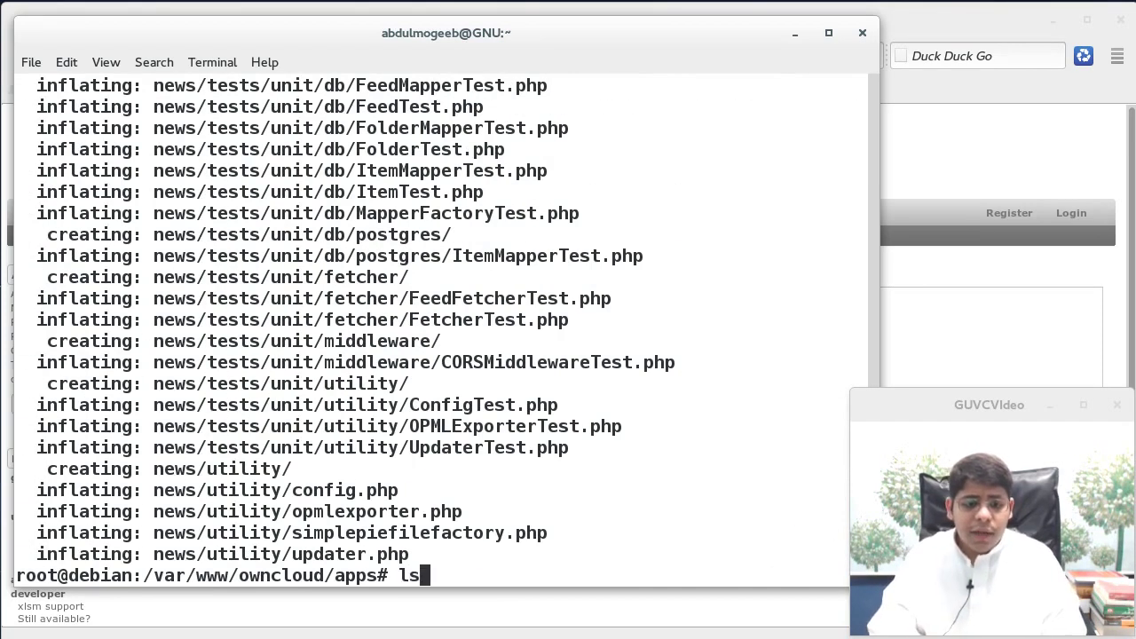
{"action": "key", "text": "Return"}
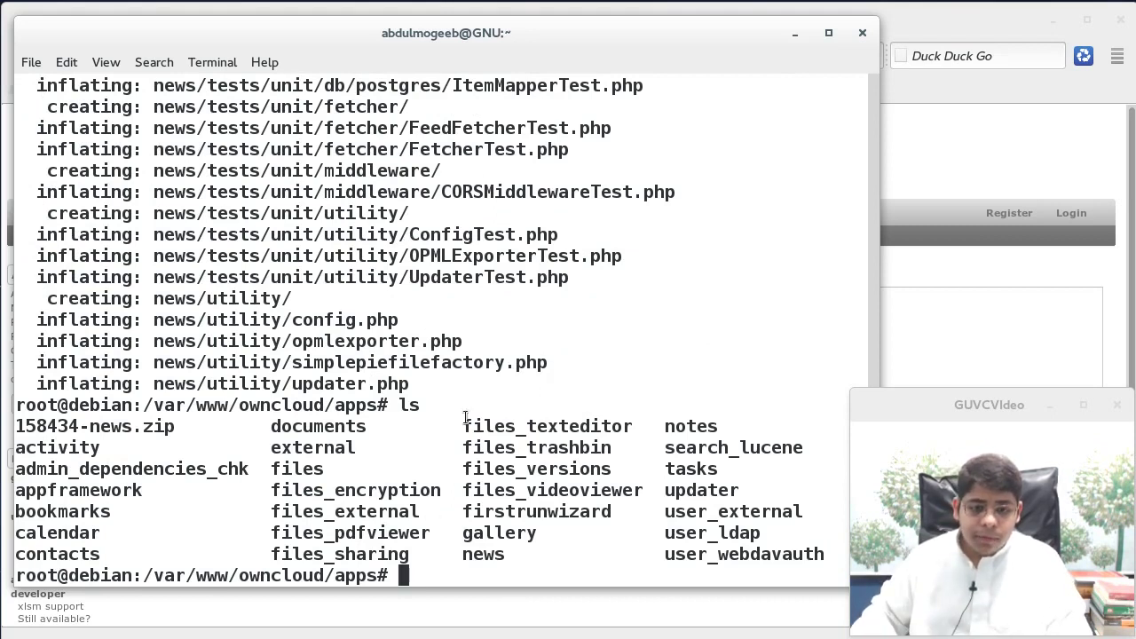
Return to the browser's ownCloud Apps page and reload it to detect the News app.
{"action": "double_click", "coordinate": [474, 550]}
{"action": "left_click", "coordinate": [939, 165]}
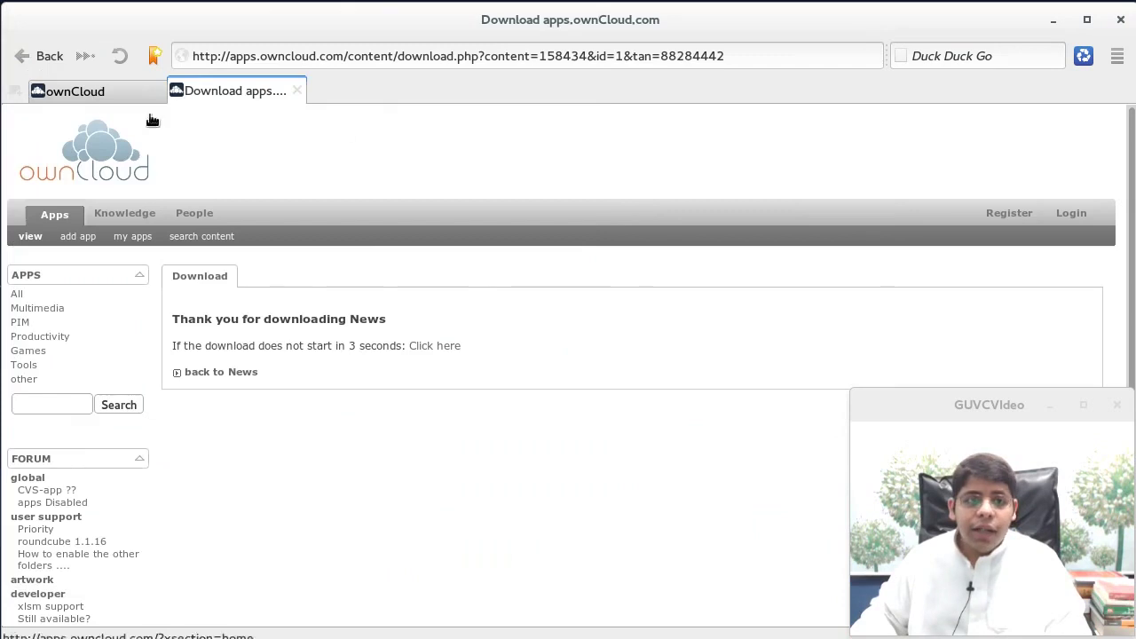
{"action": "left_click", "coordinate": [88, 93]}
{"action": "left_click", "coordinate": [34, 532]}
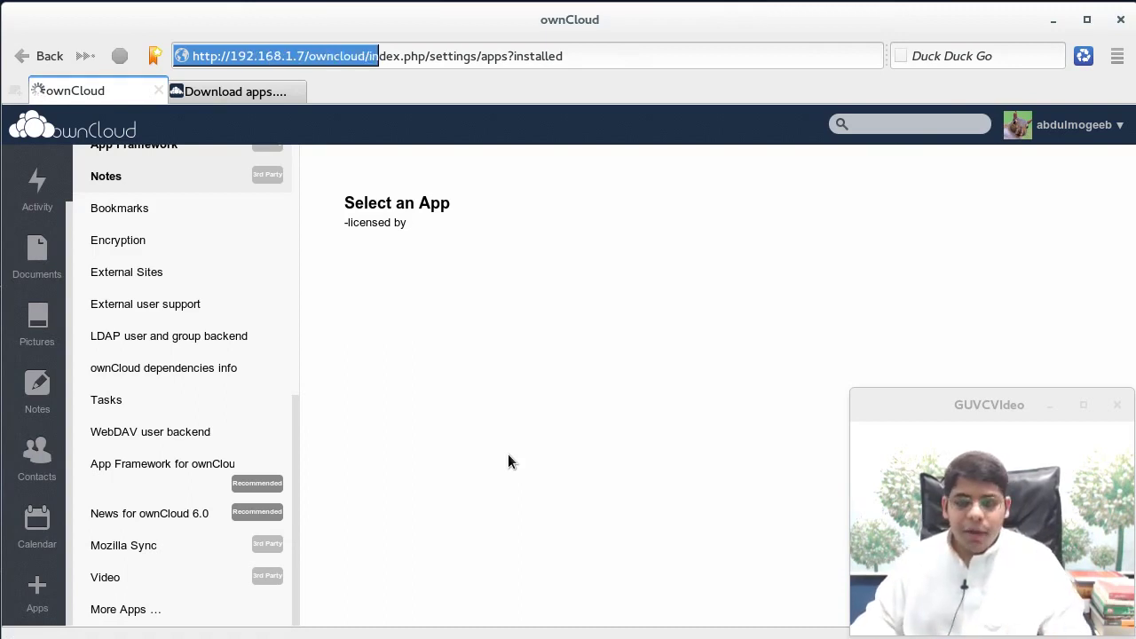
Enable the News 1.806 app and open it from the app navigation.
{"action": "scroll", "coordinate": [212, 403], "scroll_direction": "down", "scroll_amount": 5}
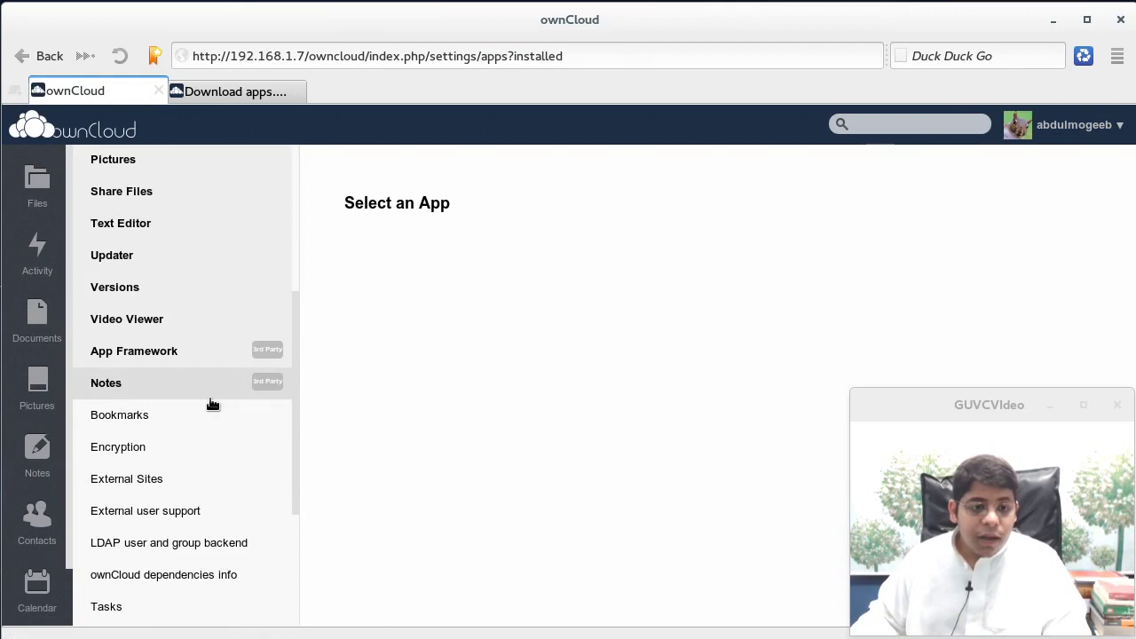
{"action": "scroll", "coordinate": [212, 404], "scroll_direction": "down", "scroll_amount": 2}
{"action": "scroll", "coordinate": [213, 400], "scroll_direction": "down", "scroll_amount": 1}
{"action": "scroll", "coordinate": [213, 398], "scroll_direction": "down", "scroll_amount": 1}
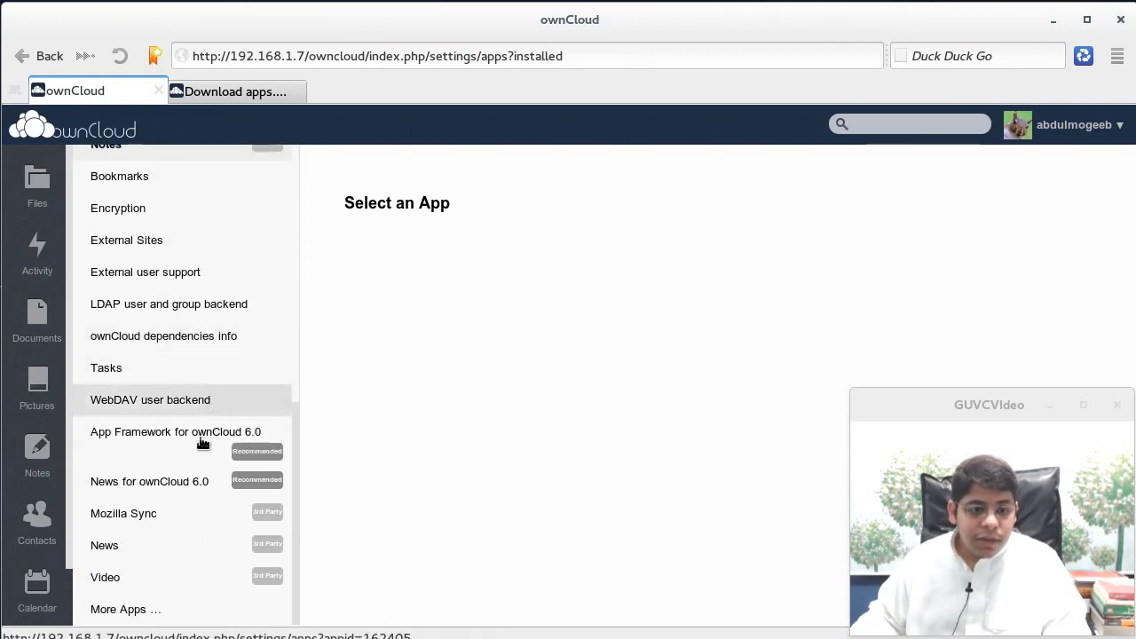
{"action": "left_click", "coordinate": [179, 542]}
{"action": "left_click", "coordinate": [386, 336]}
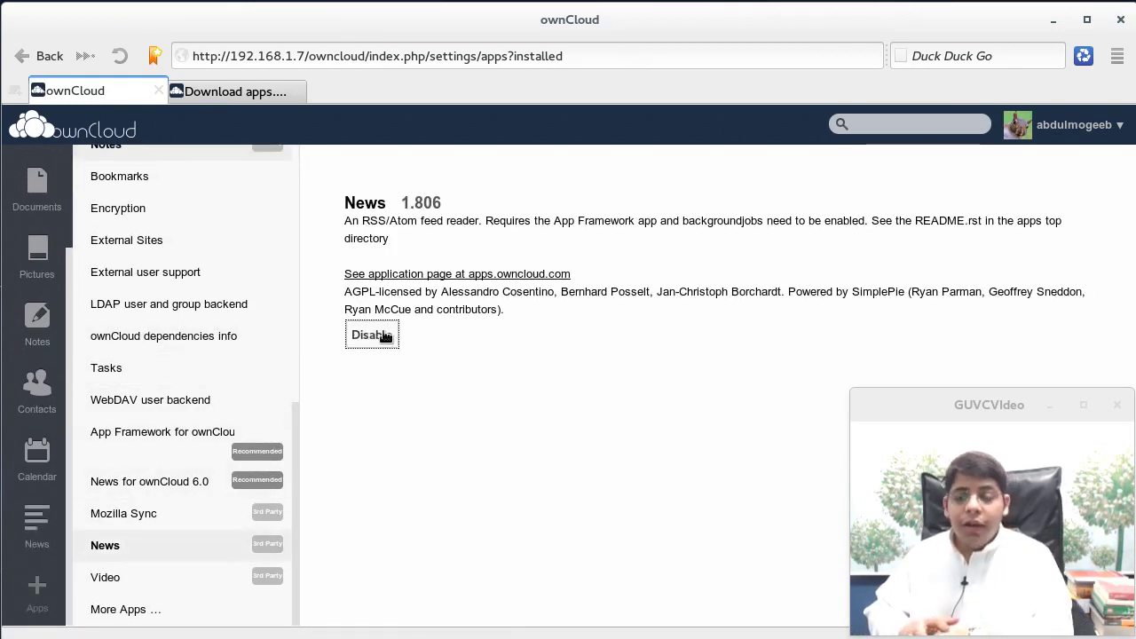
{"action": "left_click", "coordinate": [16, 534]}
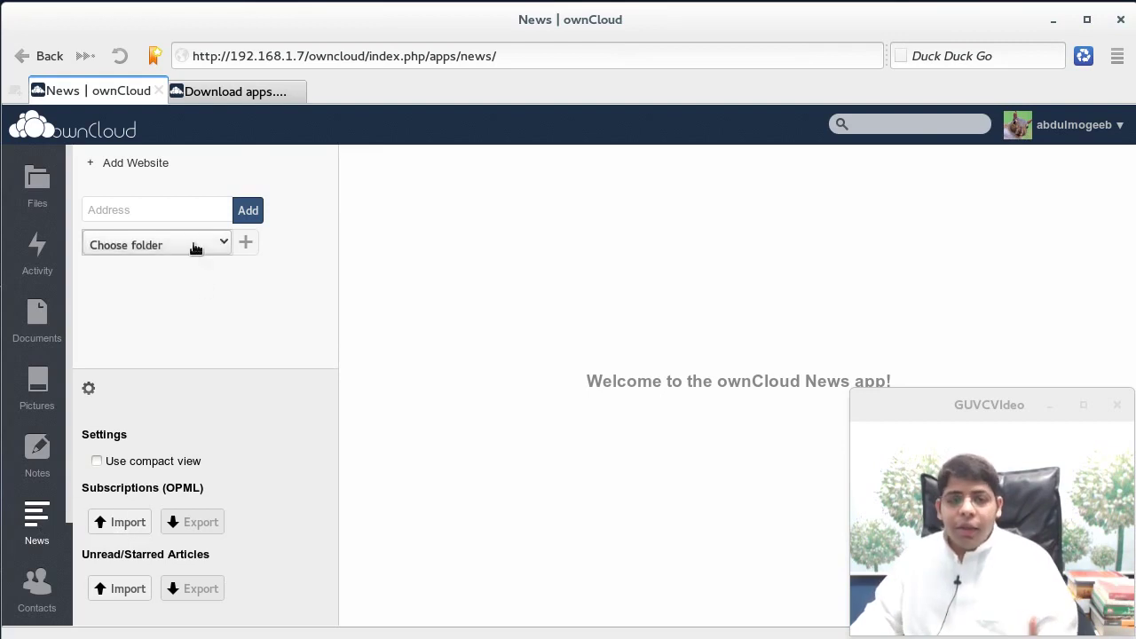
Focus the News app's Address field, then open a new blank Speed Dial tab beside it.
{"action": "left_click", "coordinate": [182, 201]}
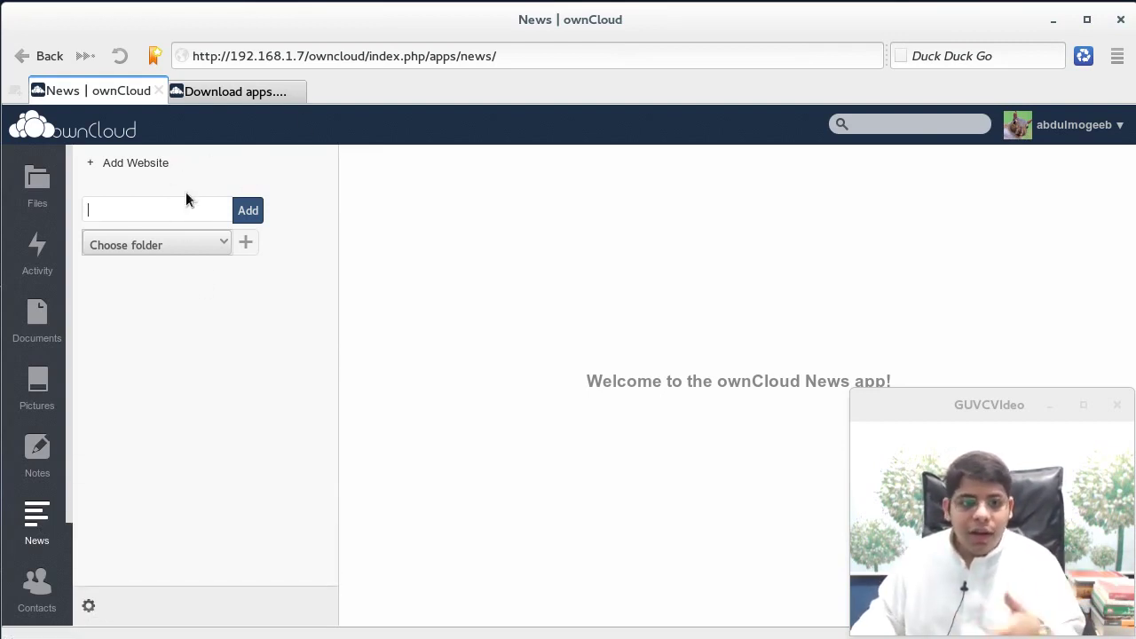
{"action": "double_click", "coordinate": [341, 94]}
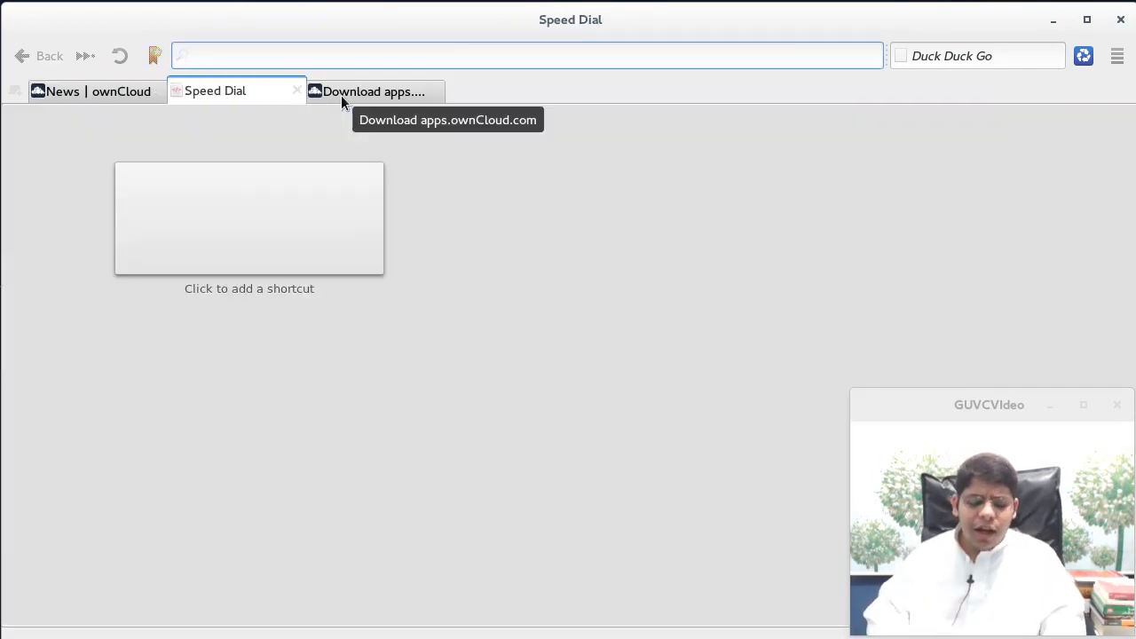
Load archlinux.org in the new tab and debian.org in another new tab.
{"action": "type", "text": "archlinux"}
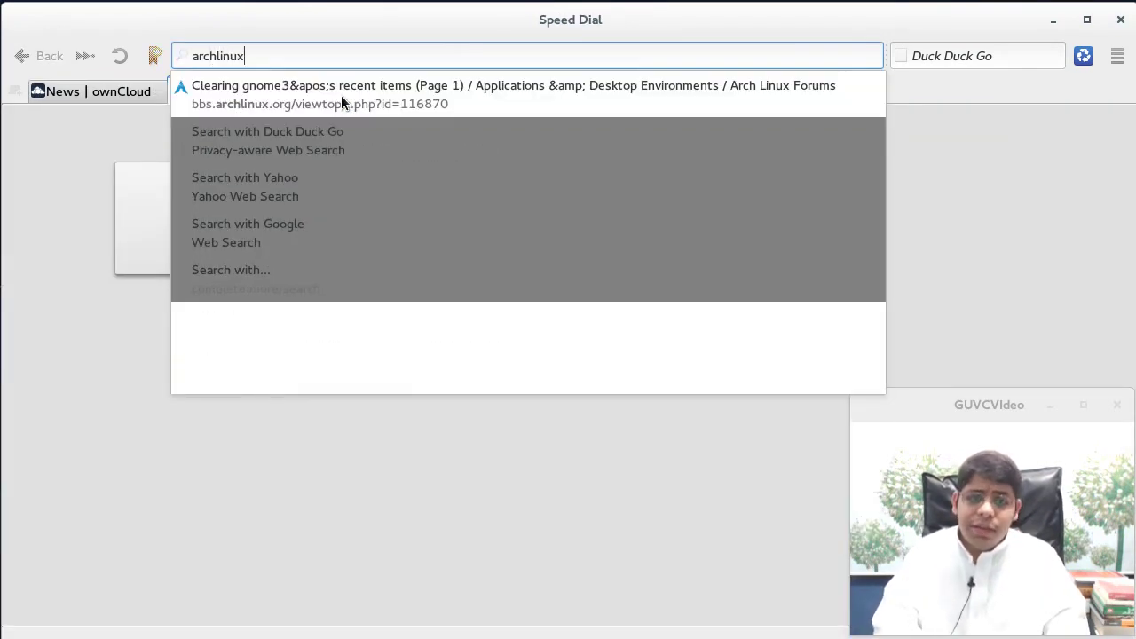
{"action": "type", "text": ".org"}
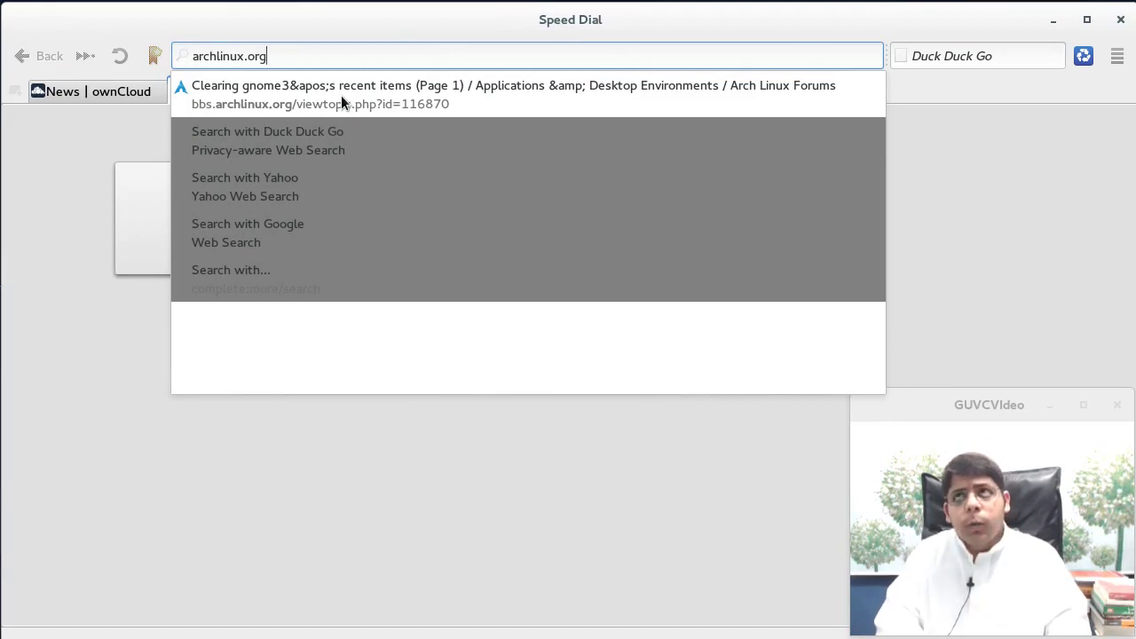
{"action": "key", "text": "Return"}
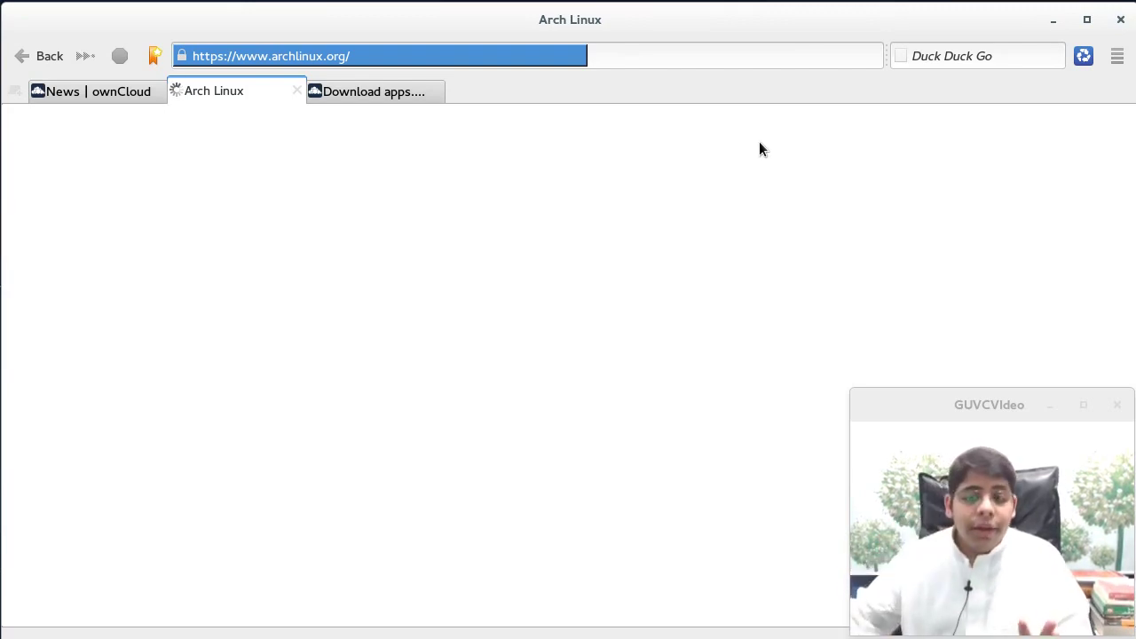
{"action": "key", "text": "ctrl+t"}
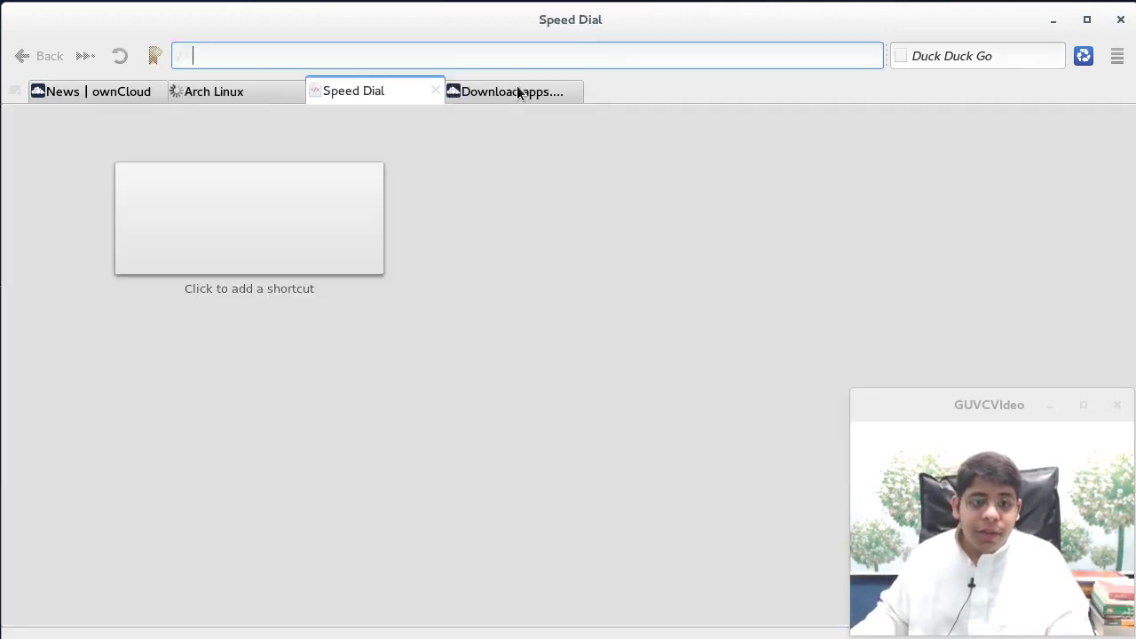
{"action": "type", "text": "debian.org"}
{"action": "key", "text": "Return"}
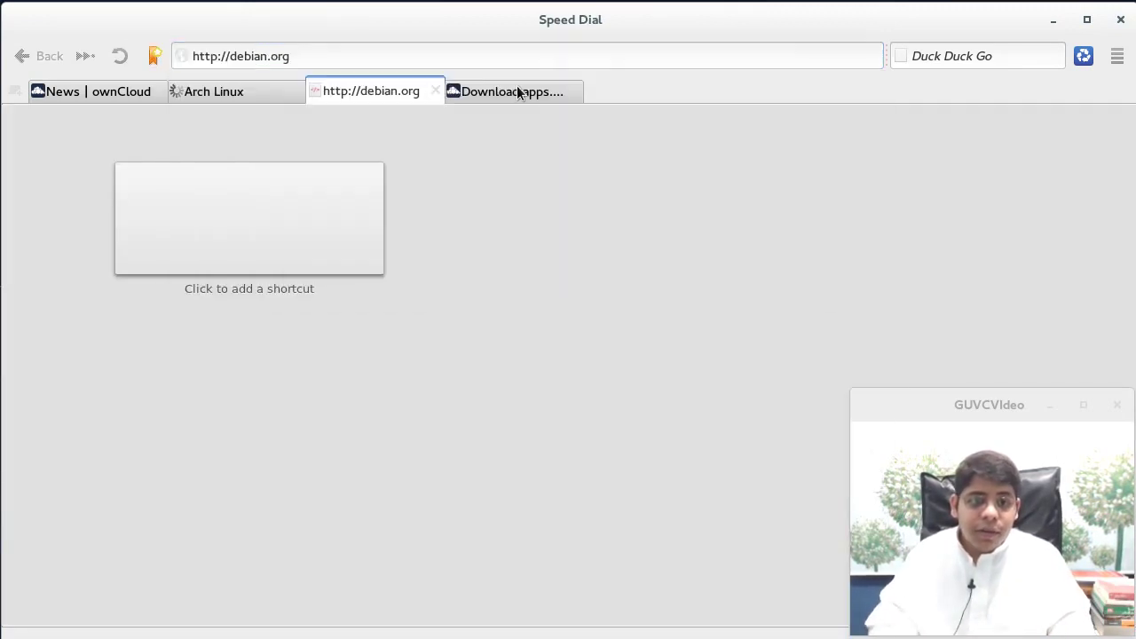
Copy the Debian News RSS link address from debian.org and close the ownCloud News tab.
{"action": "left_click", "coordinate": [222, 94]}
{"action": "left_click", "coordinate": [319, 100]}
{"action": "left_click", "coordinate": [292, 102]}
{"action": "left_click", "coordinate": [347, 102]}
{"action": "scroll", "coordinate": [743, 293], "scroll_direction": "down", "scroll_amount": 3}
{"action": "scroll", "coordinate": [744, 292], "scroll_direction": "down", "scroll_amount": 2}
{"action": "scroll", "coordinate": [743, 293], "scroll_direction": "down", "scroll_amount": 3}
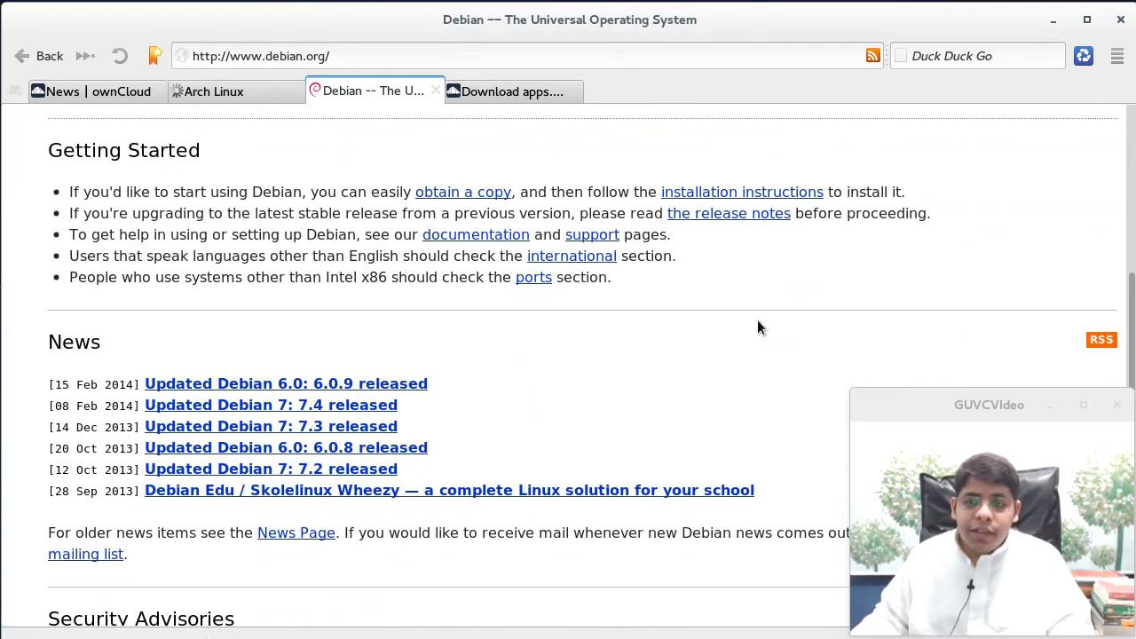
{"action": "right_click", "coordinate": [1105, 340]}
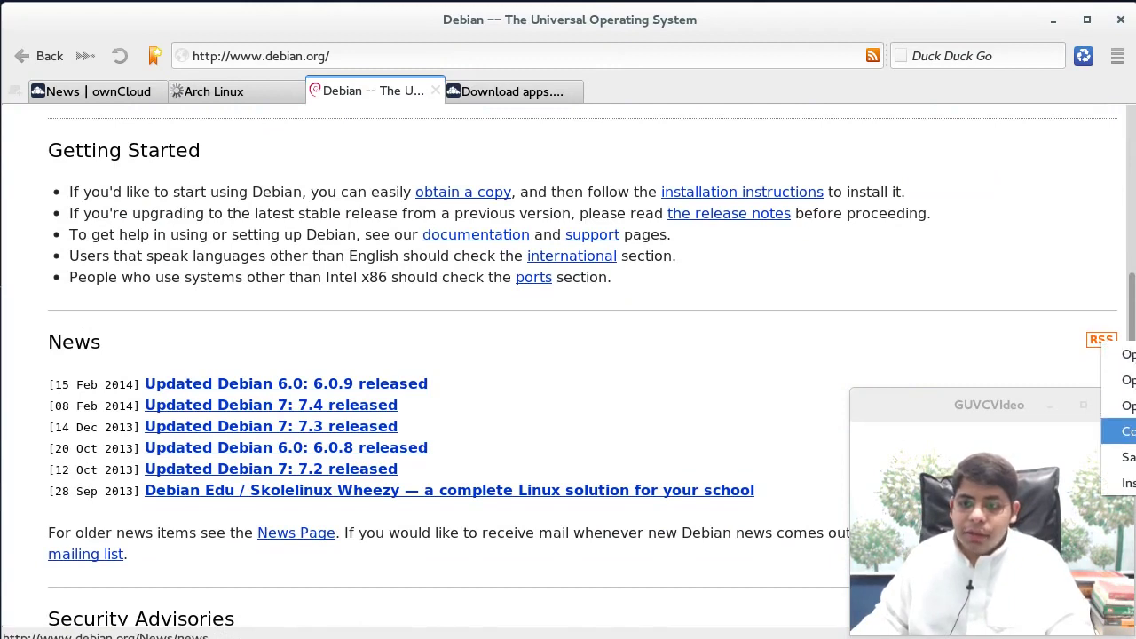
{"action": "left_click", "coordinate": [1127, 432]}
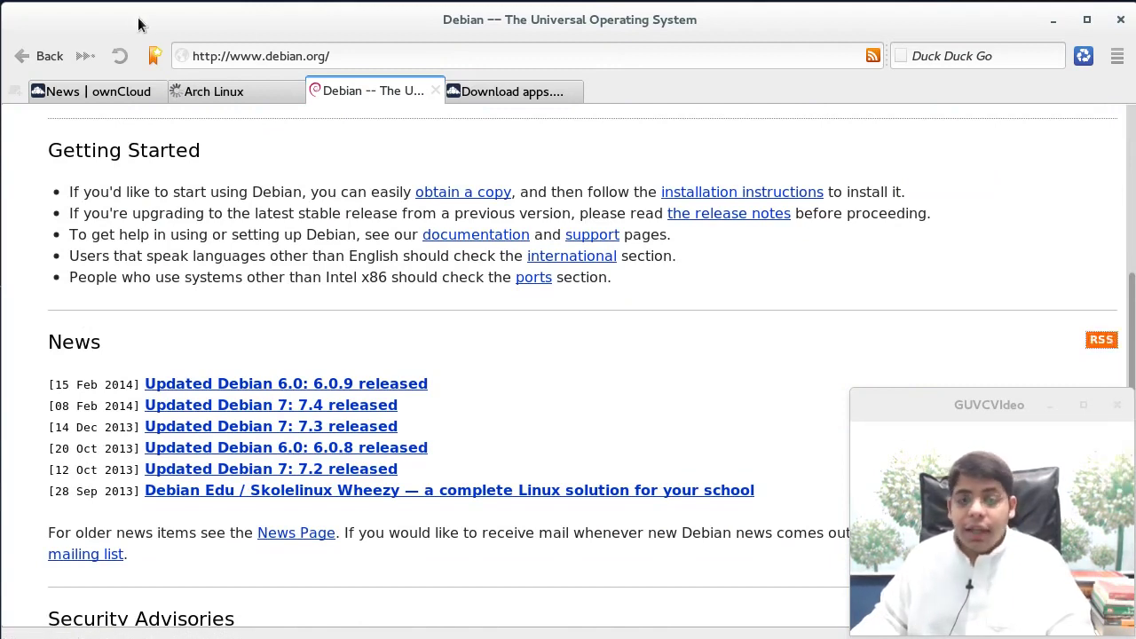
{"action": "left_click", "coordinate": [162, 90]}
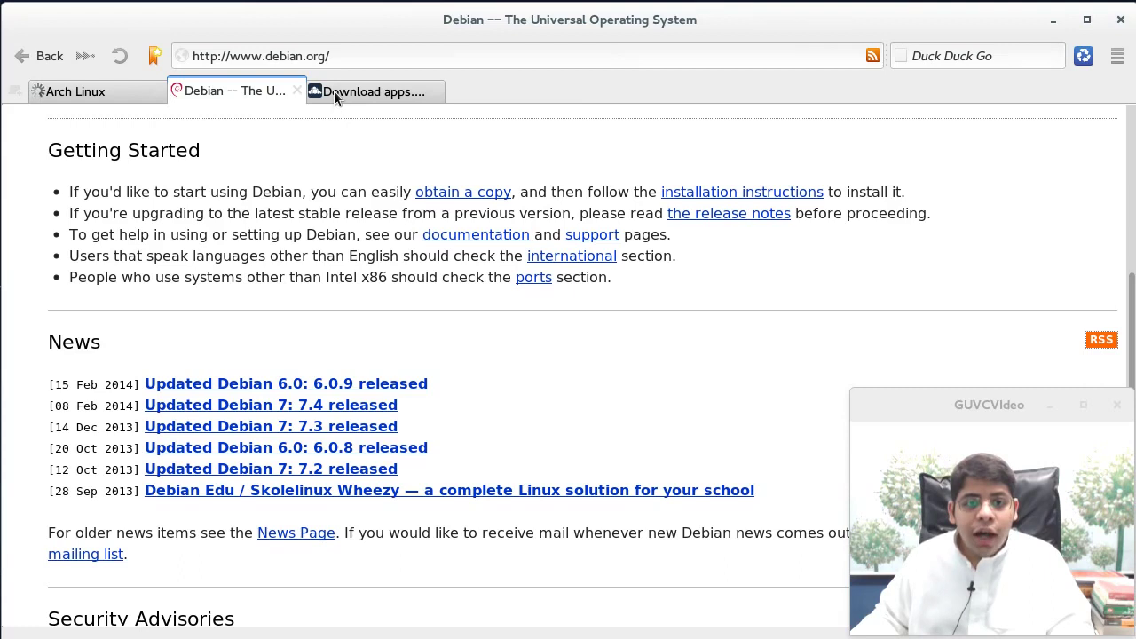
{"action": "left_click", "coordinate": [334, 92]}
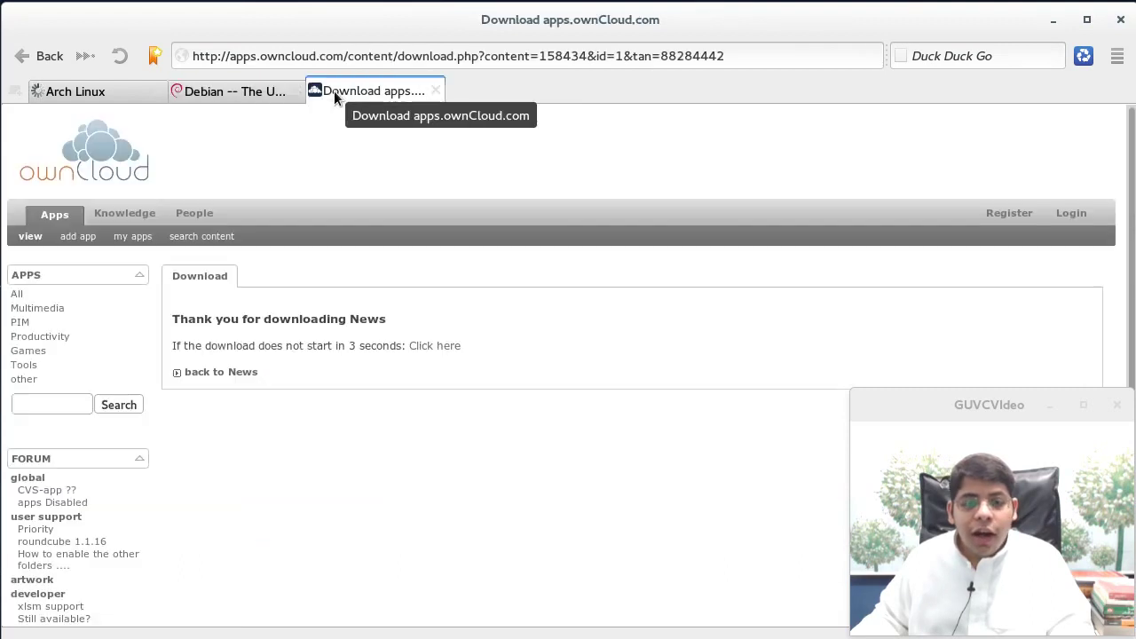
Return to ownCloud via the 'owncloud' Files address suggestion and open the News app.
{"action": "triple_click", "coordinate": [290, 55]}
{"action": "type", "text": "owncloud"}
{"action": "key", "text": "Down"}
{"action": "key", "text": "Down"}
{"action": "key", "text": "Down"}
{"action": "key", "text": "Down"}
{"action": "key", "text": "Down"}
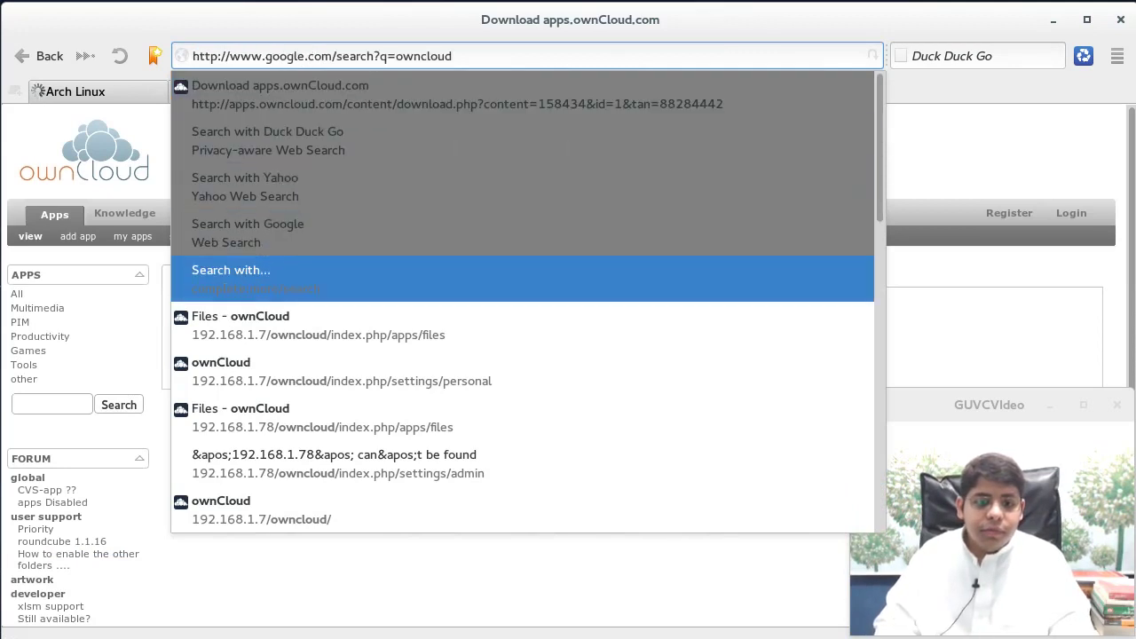
{"action": "key", "text": "Down"}
{"action": "key", "text": "Return"}
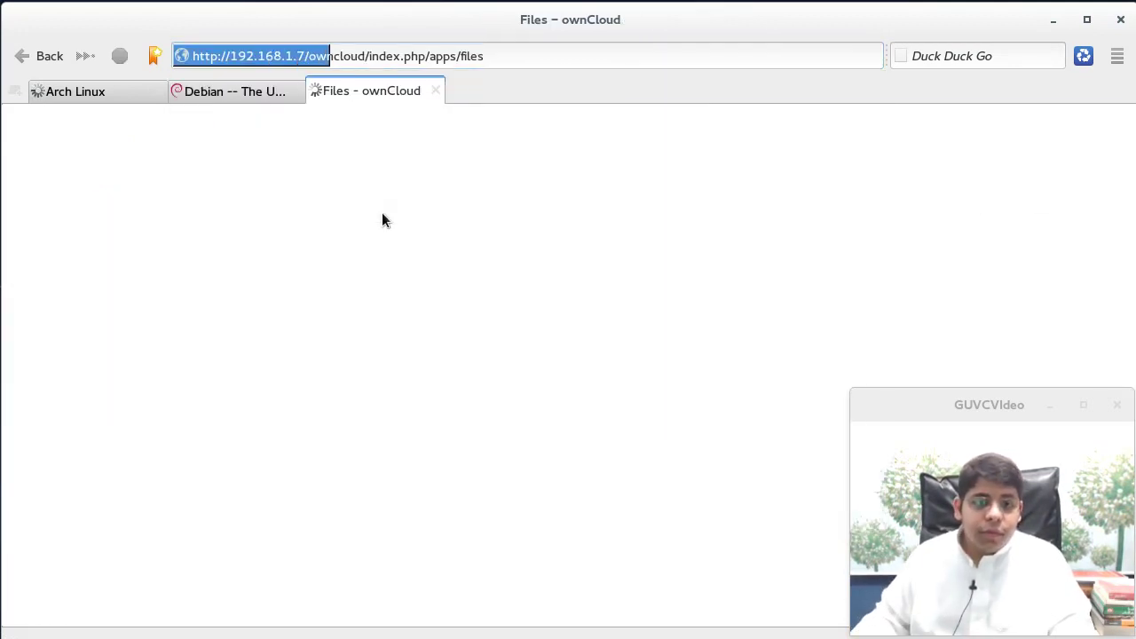
{"action": "left_click", "coordinate": [38, 513]}
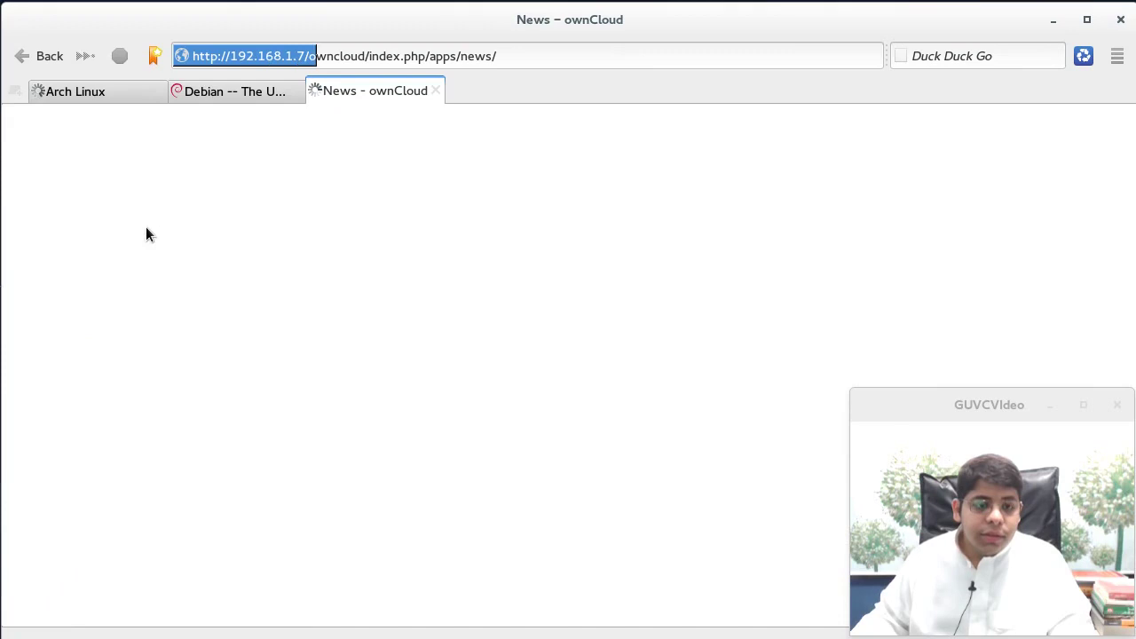
Paste the Debian feed URL into Address and add the subscription.
{"action": "left_click", "coordinate": [151, 209]}
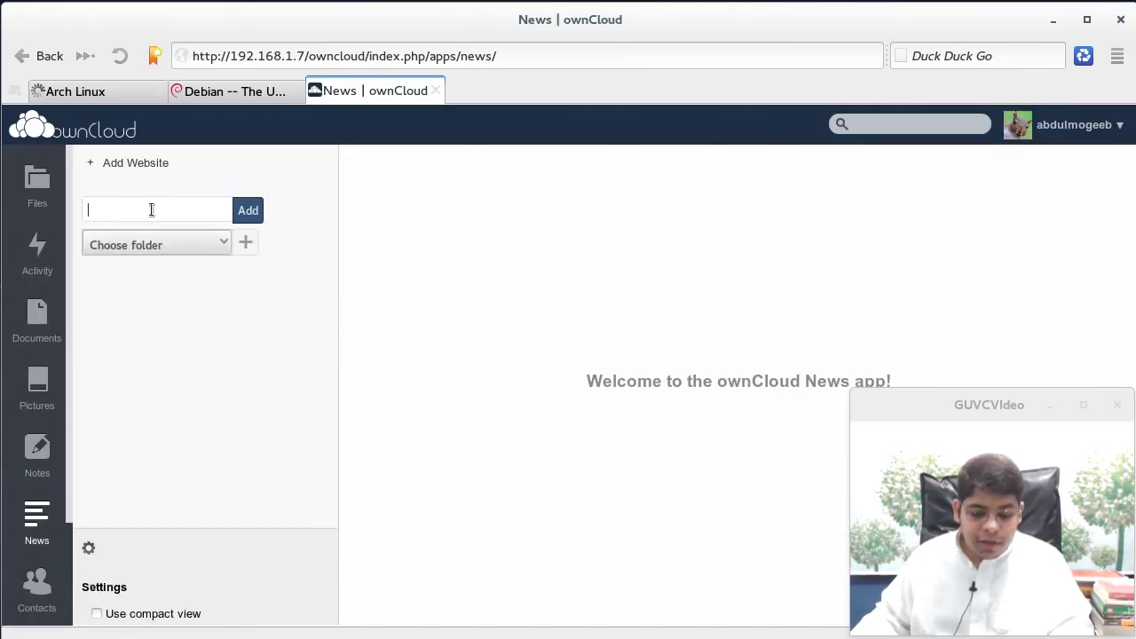
{"action": "type", "text": "http://www.debian.org/News/news"}
{"action": "left_click", "coordinate": [251, 211]}
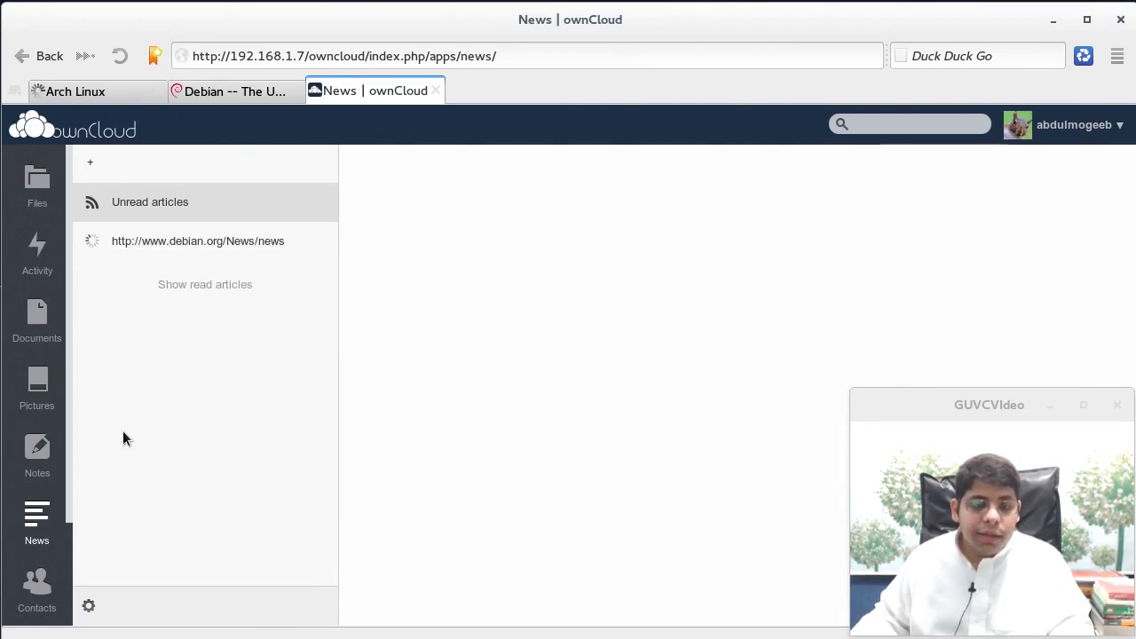
Scroll through the four loaded Debian News articles, including 'Updated Debian 7: 7.3 released'.
{"action": "scroll", "coordinate": [684, 431], "scroll_direction": "down", "scroll_amount": 3}
{"action": "scroll", "coordinate": [684, 431], "scroll_direction": "down", "scroll_amount": 2}
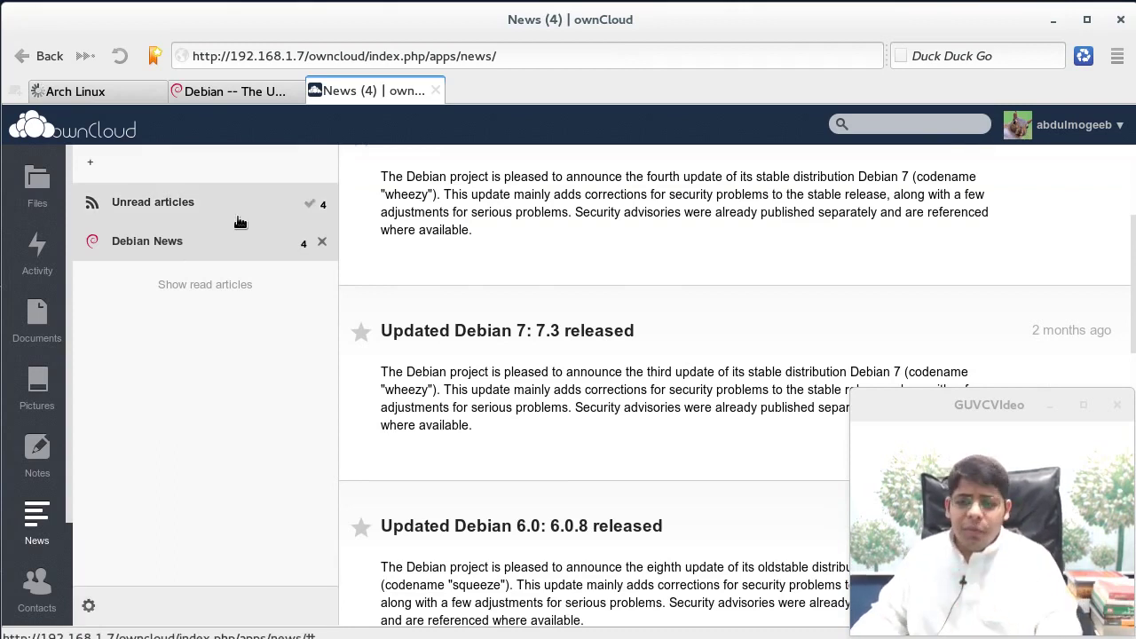
{"action": "scroll", "coordinate": [40, 408], "scroll_direction": "down", "scroll_amount": 1}
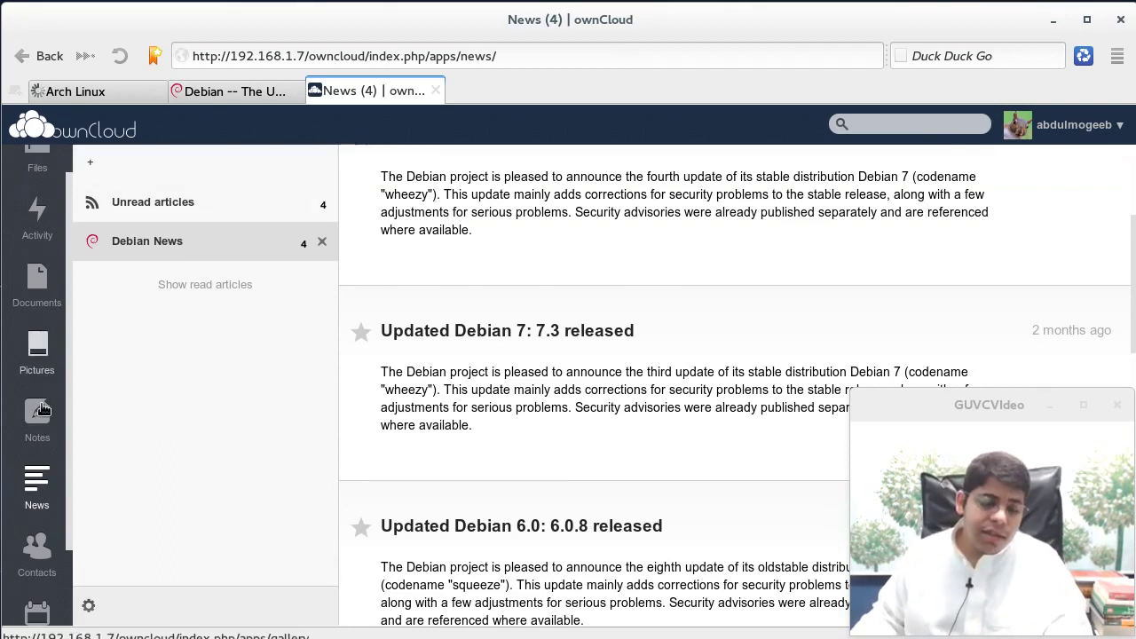
{"action": "scroll", "coordinate": [42, 409], "scroll_direction": "down", "scroll_amount": 2}
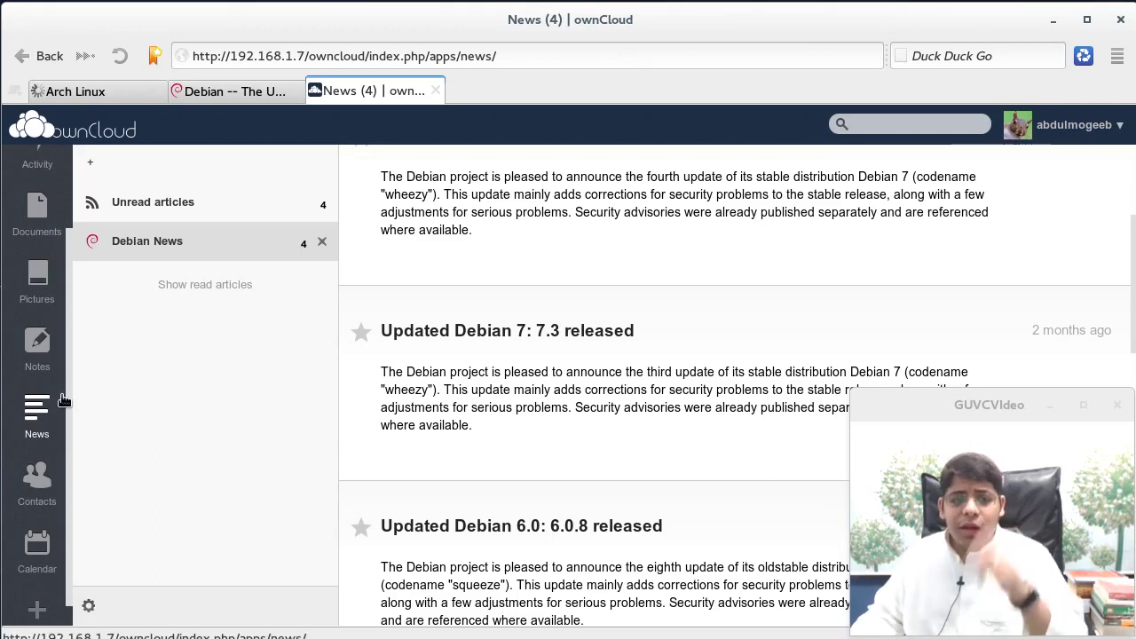
{"action": "scroll", "coordinate": [55, 393], "scroll_direction": "down", "scroll_amount": 1}
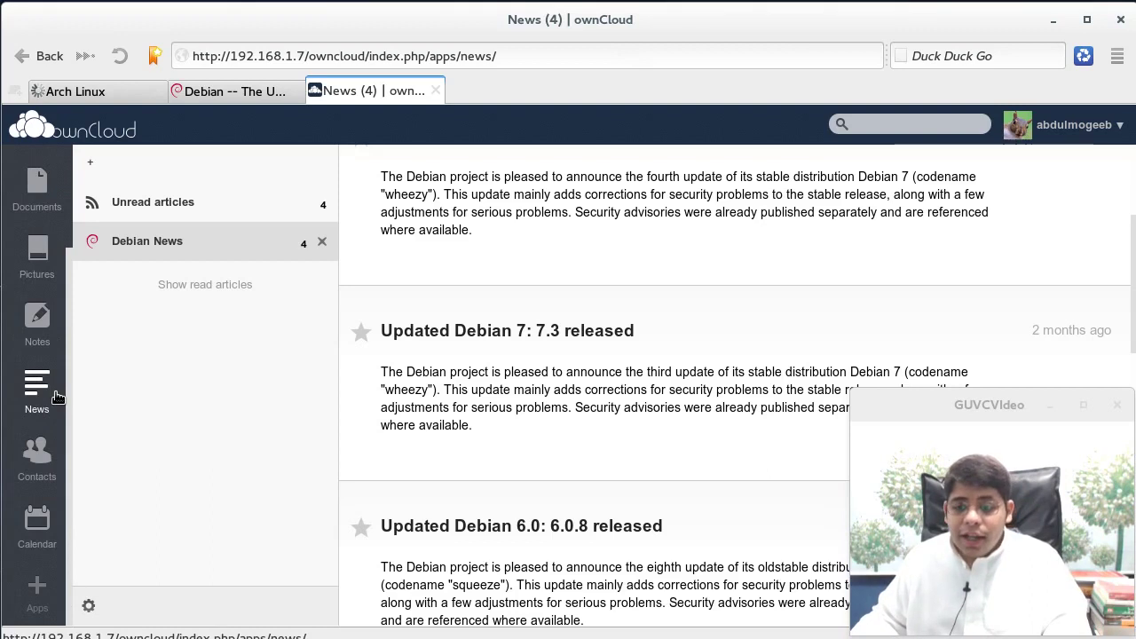
Go to ownCloud's Apps management page and select the Pictures app.
{"action": "left_click", "coordinate": [35, 583]}
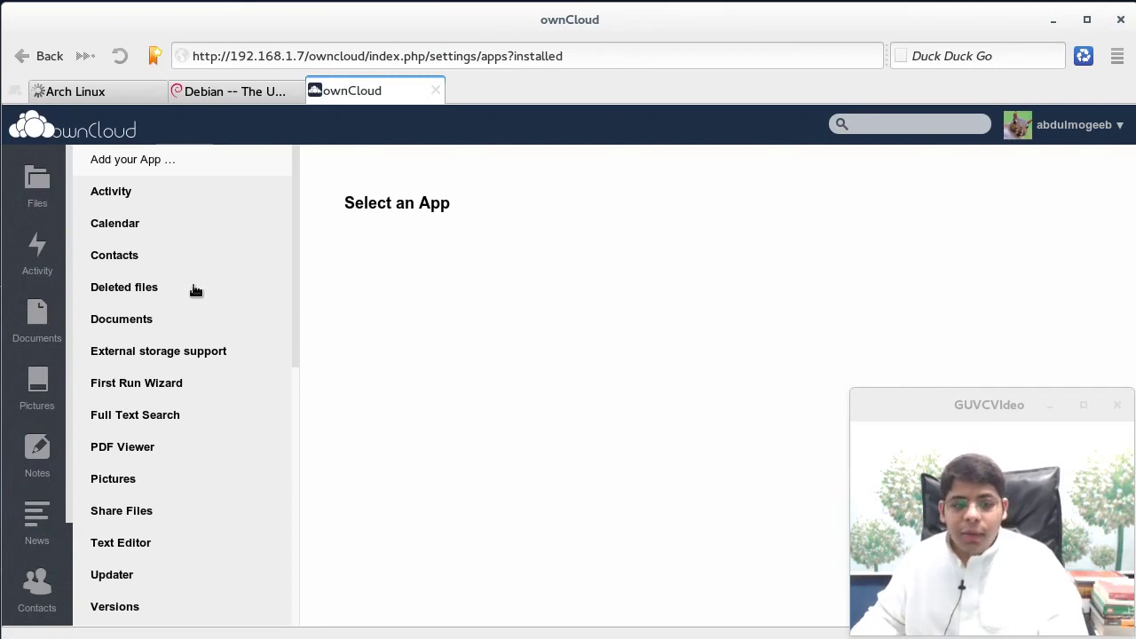
{"action": "scroll", "coordinate": [235, 388], "scroll_direction": "down", "scroll_amount": 2}
{"action": "left_click", "coordinate": [185, 406]}
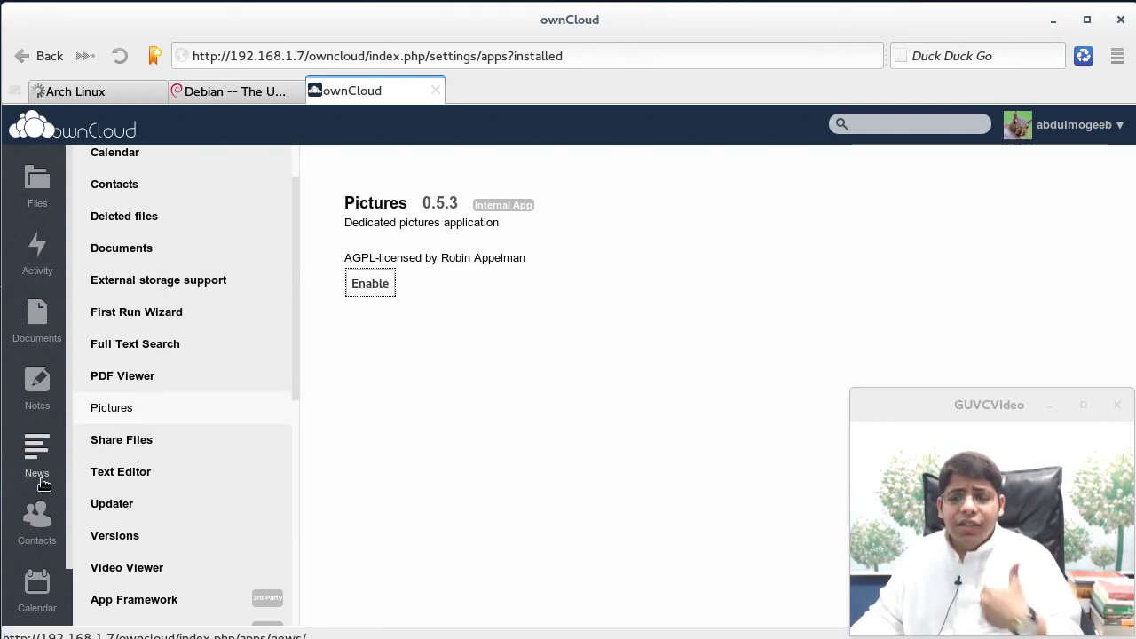
Disable the App Framework and Documents apps.
{"action": "scroll", "coordinate": [201, 404], "scroll_direction": "down", "scroll_amount": 1}
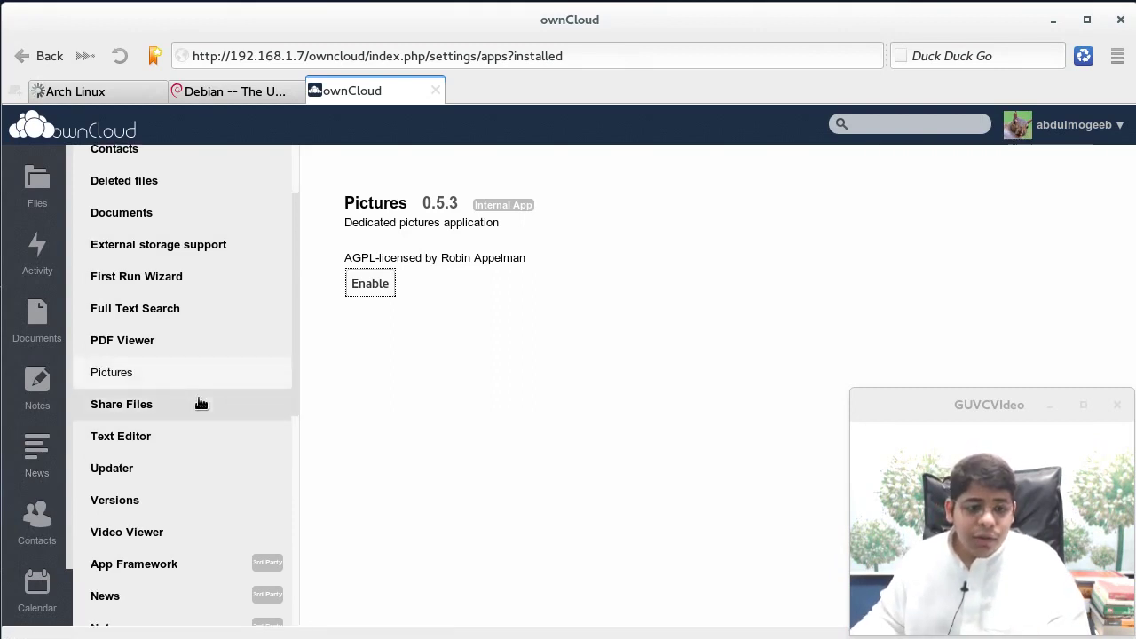
{"action": "scroll", "coordinate": [202, 403], "scroll_direction": "down", "scroll_amount": 4}
{"action": "left_click", "coordinate": [190, 422]}
{"action": "left_click", "coordinate": [372, 300]}
{"action": "scroll", "coordinate": [165, 296], "scroll_direction": "up", "scroll_amount": 3}
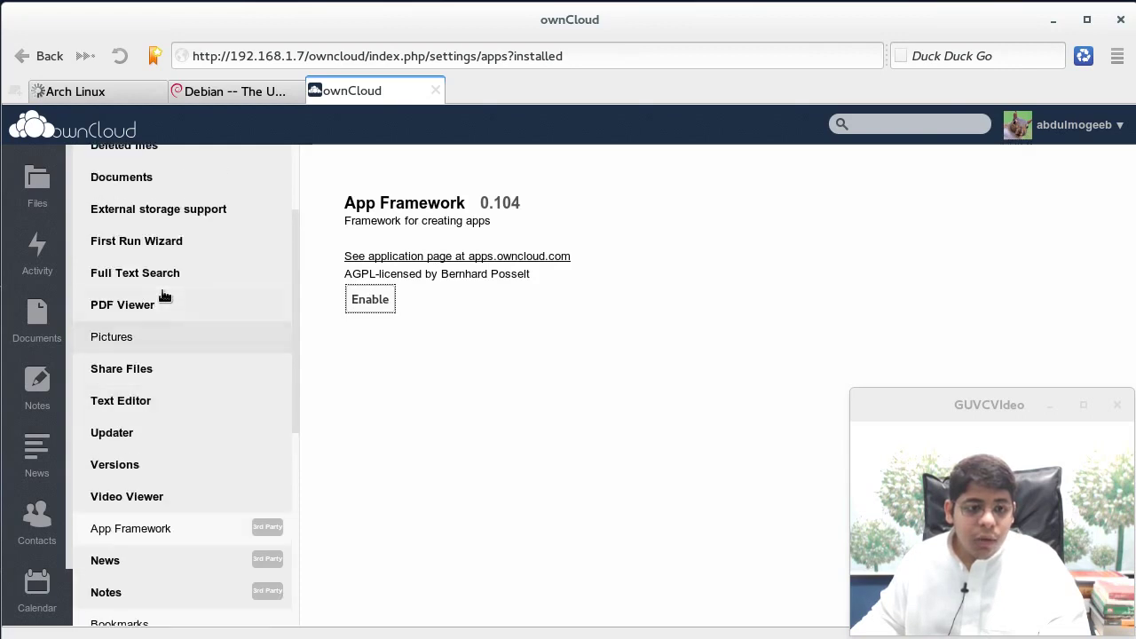
{"action": "scroll", "coordinate": [164, 296], "scroll_direction": "up", "scroll_amount": 4}
{"action": "left_click", "coordinate": [163, 318]}
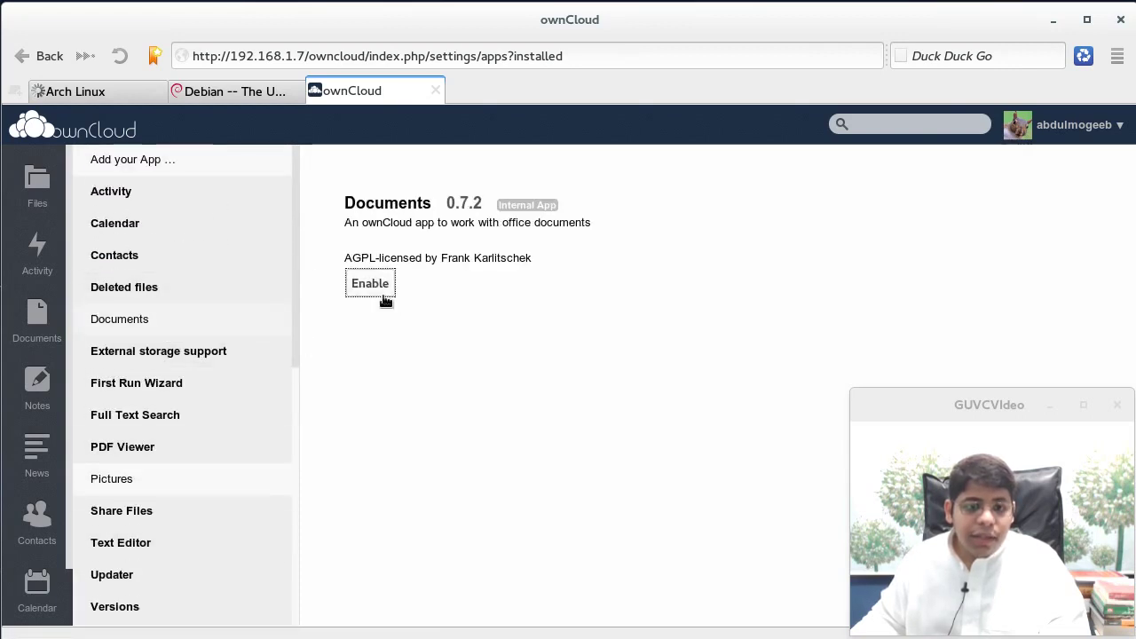
{"action": "left_click", "coordinate": [36, 187]}
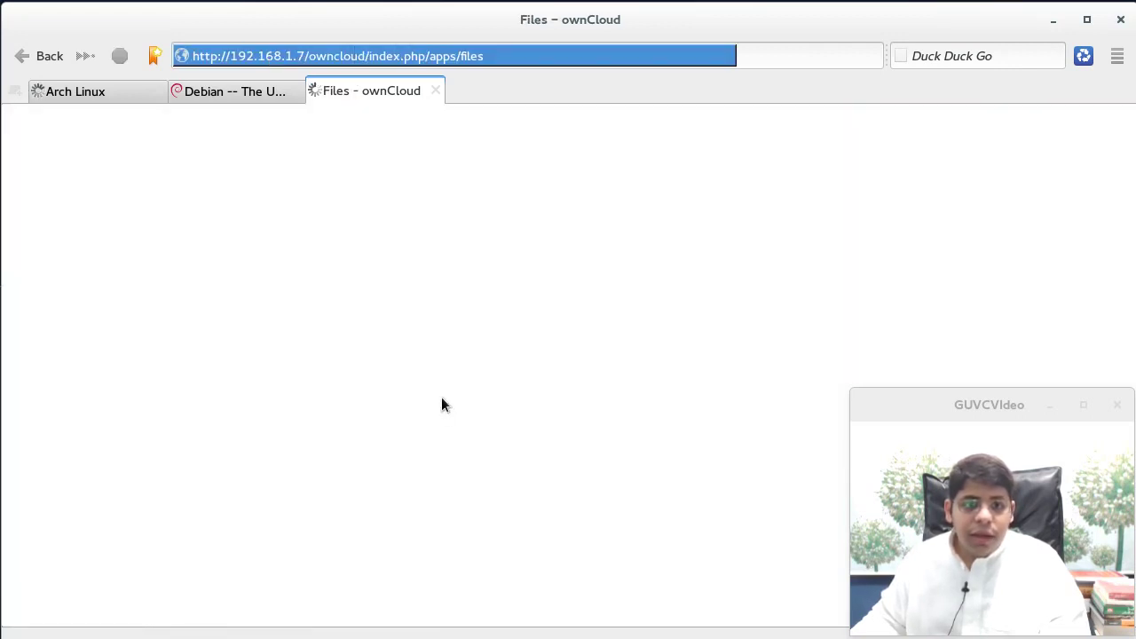